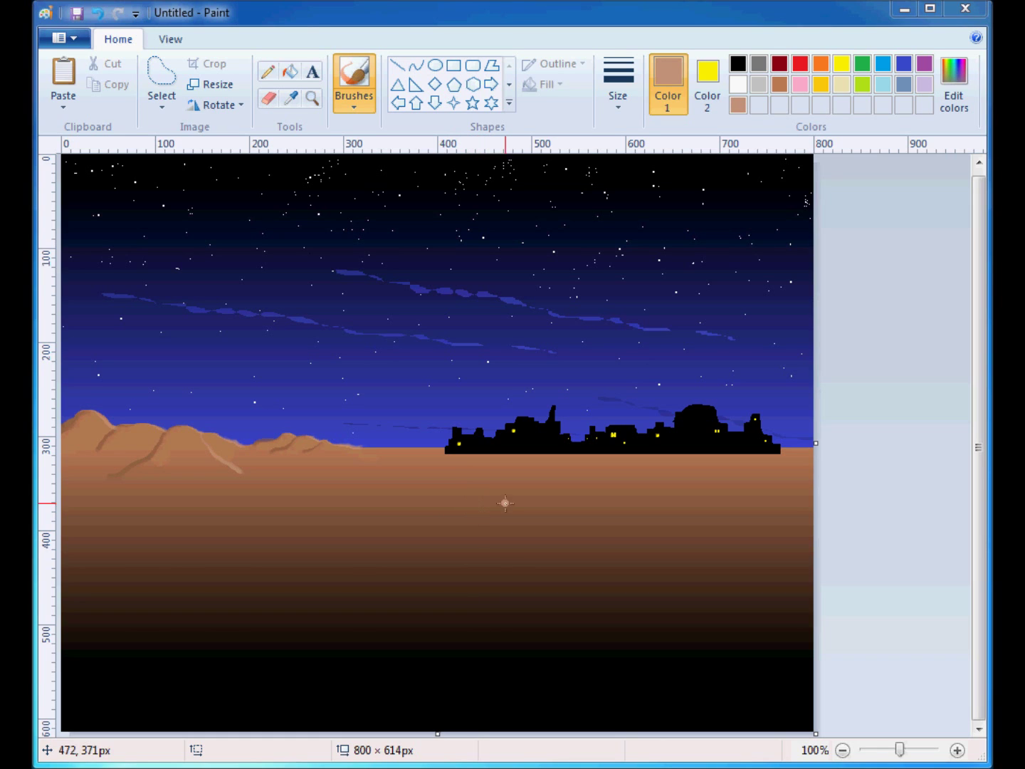
Make the drawing colour a darker grey by lowering the grey swatch's luminance in Edit colors
left_click(760, 64)
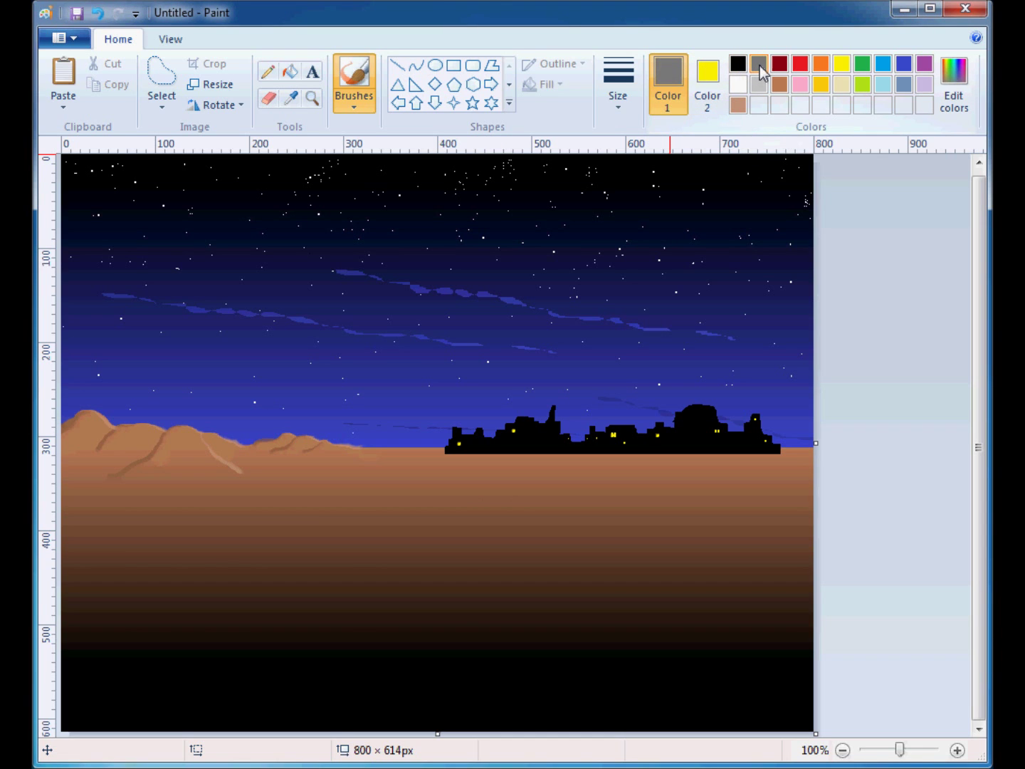
left_click(950, 80)
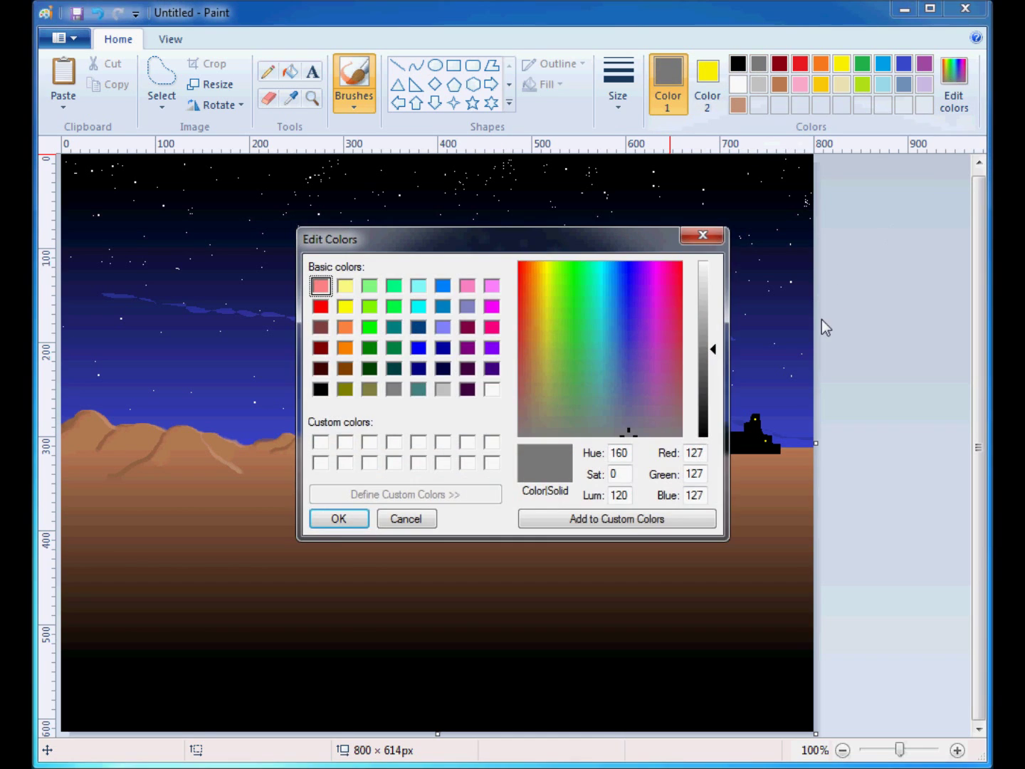
left_click(706, 404)
left_click(356, 517)
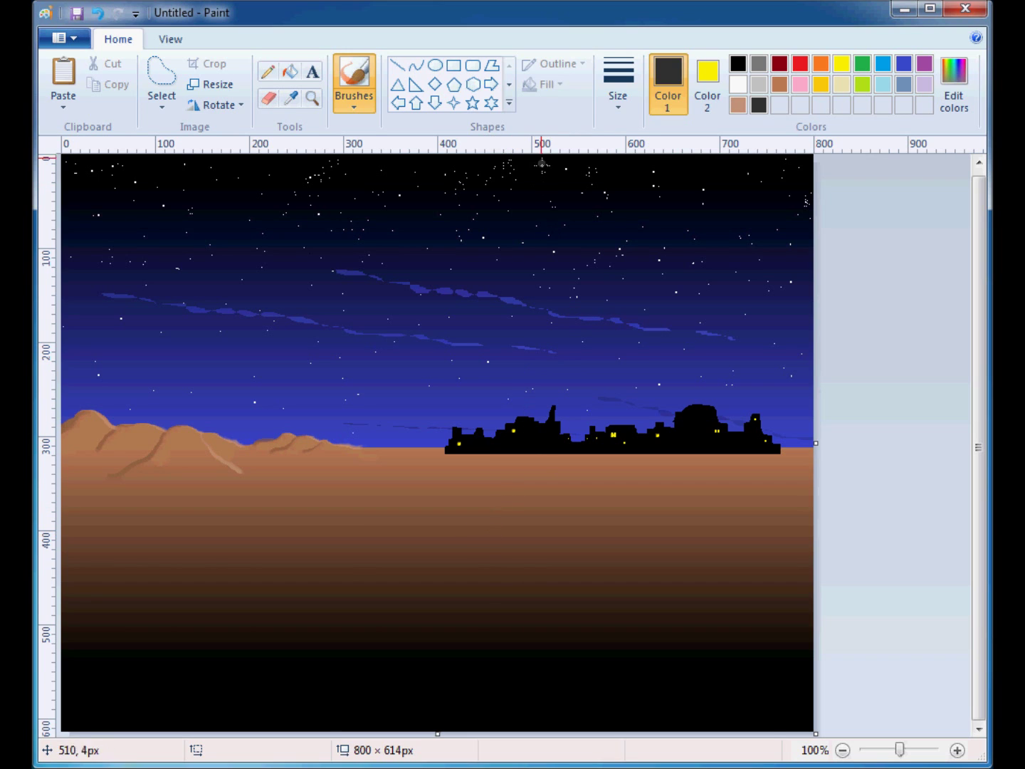
Choose the first brush style with the second-thinnest line width
left_click(610, 82)
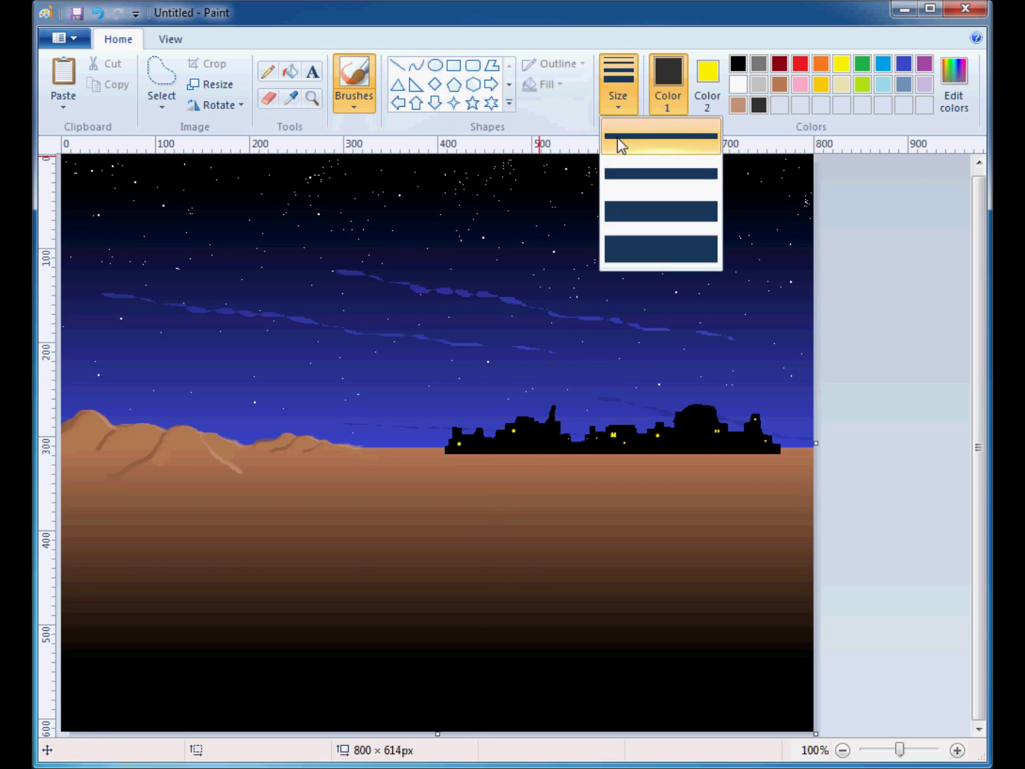
left_click(626, 138)
left_click(623, 90)
left_click(359, 107)
left_click(356, 136)
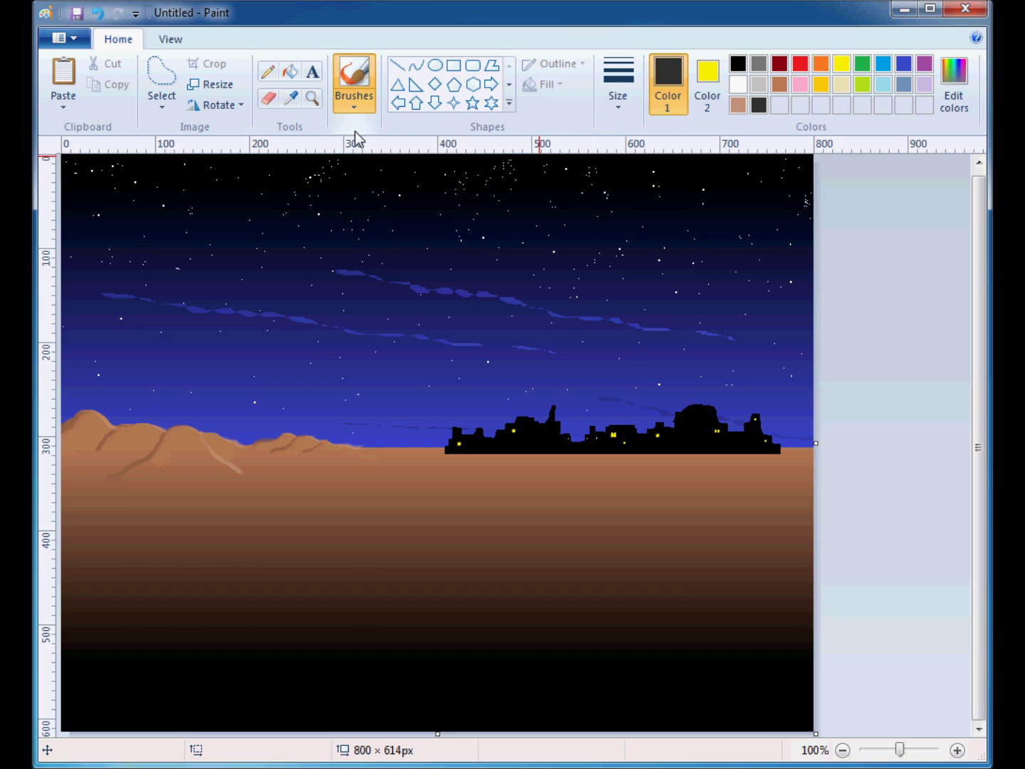
left_click(612, 91)
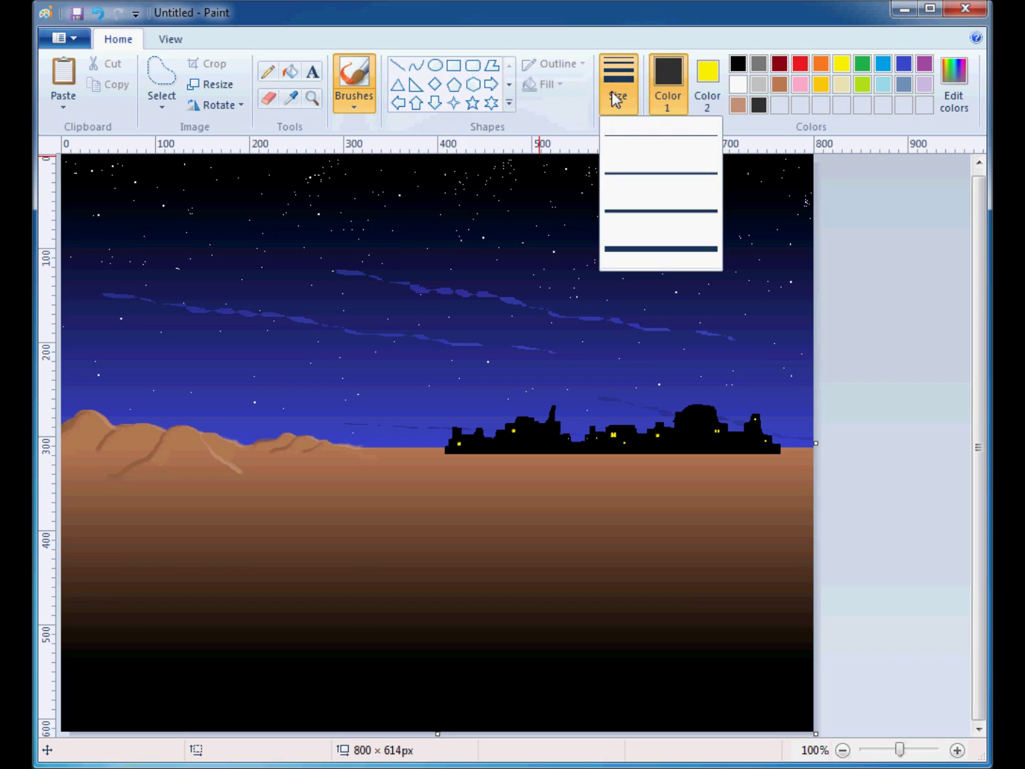
left_click(628, 175)
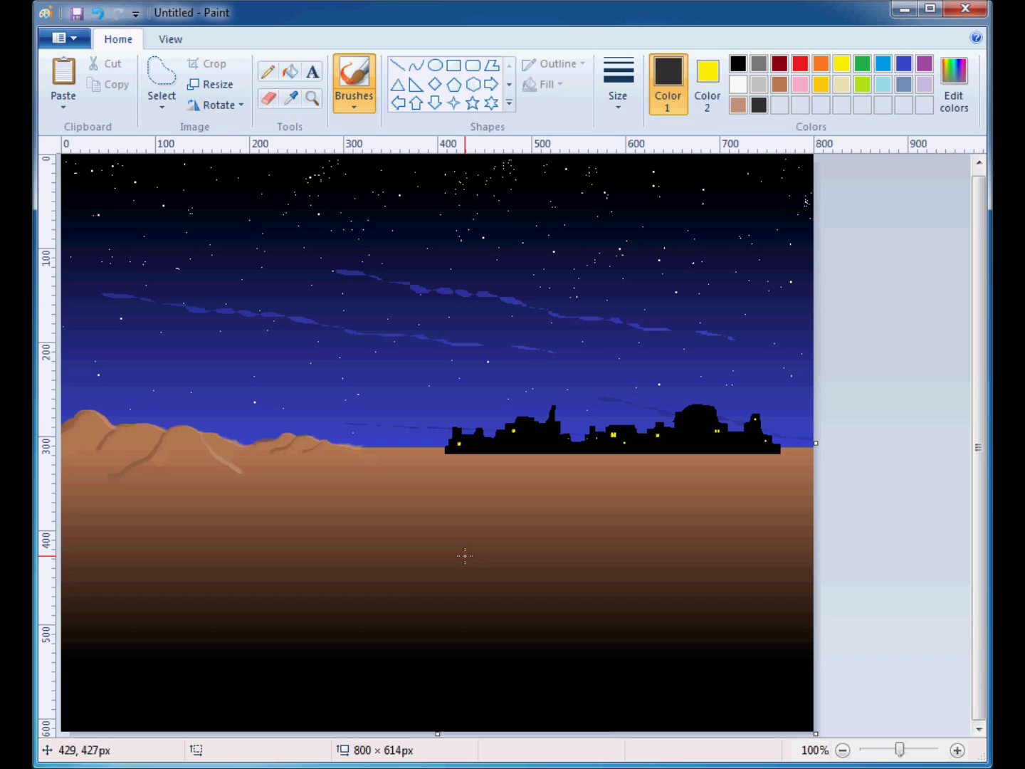
left_click_drag(465, 556, 477, 539)
mouse_move(458, 498)
left_mouse_down()
mouse_move(485, 487)
mouse_move(467, 477)
mouse_move(478, 471)
mouse_move(501, 484)
left_mouse_up()
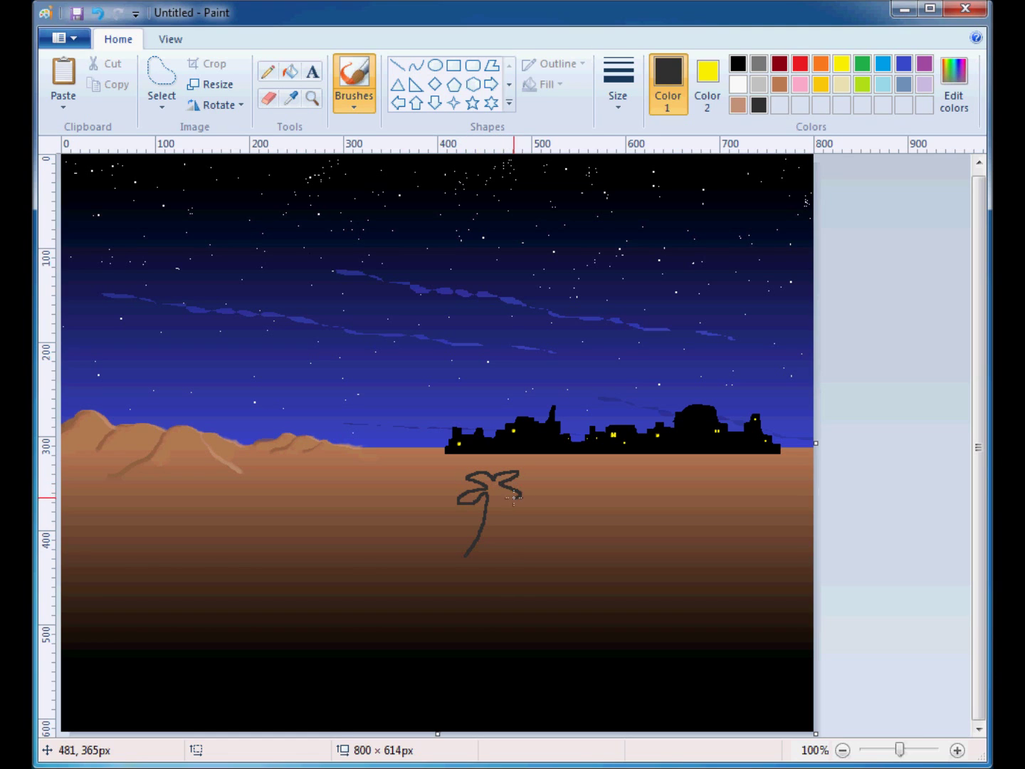
mouse_move(503, 503)
left_mouse_down()
mouse_move(510, 513)
mouse_move(492, 504)
mouse_move(482, 549)
left_mouse_up()
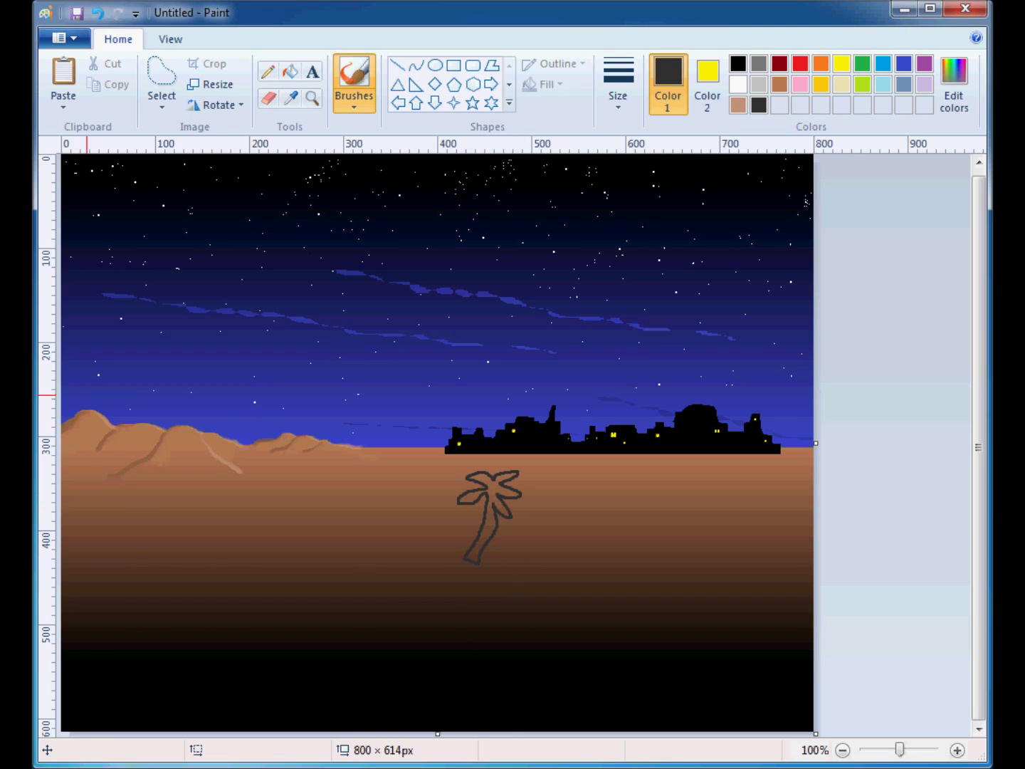
key("ctrl+z")
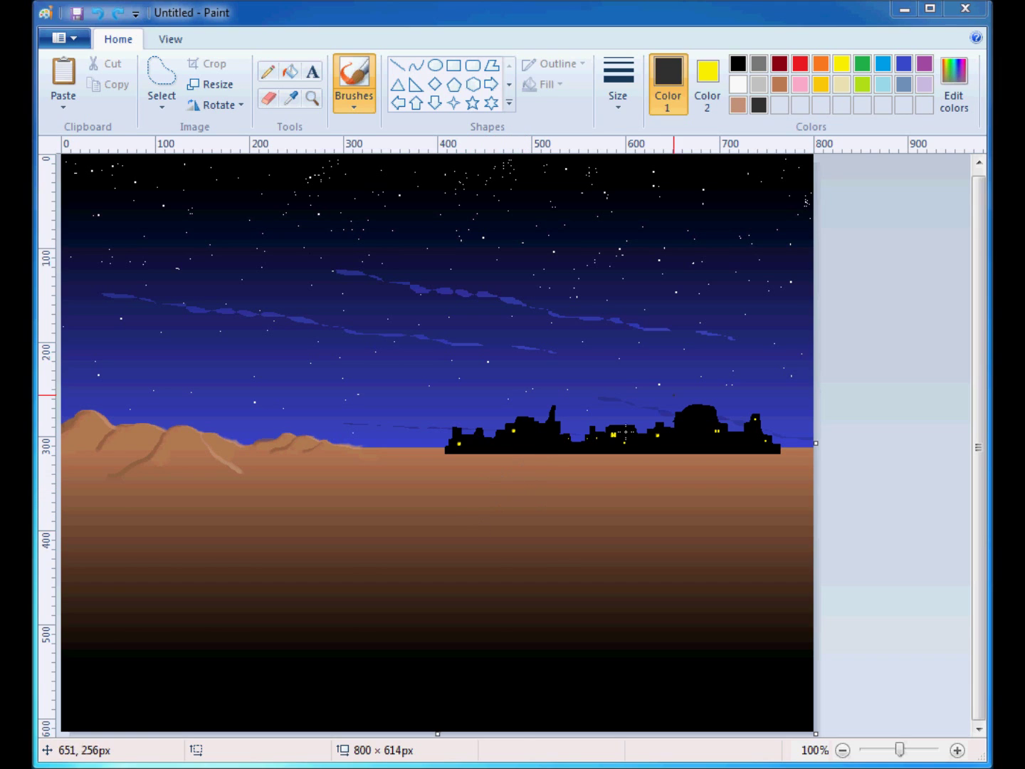
Set Color 1 to dark grey RGB 40,40,40 by lowering the grey's luminance
left_click(956, 87)
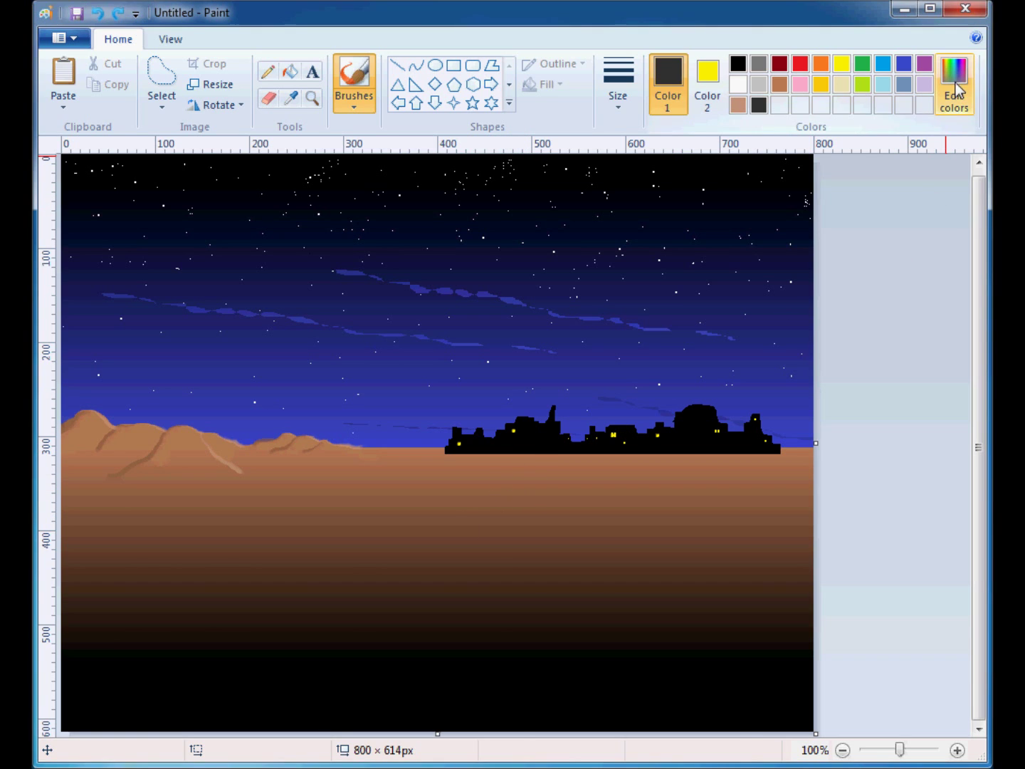
left_click(760, 64)
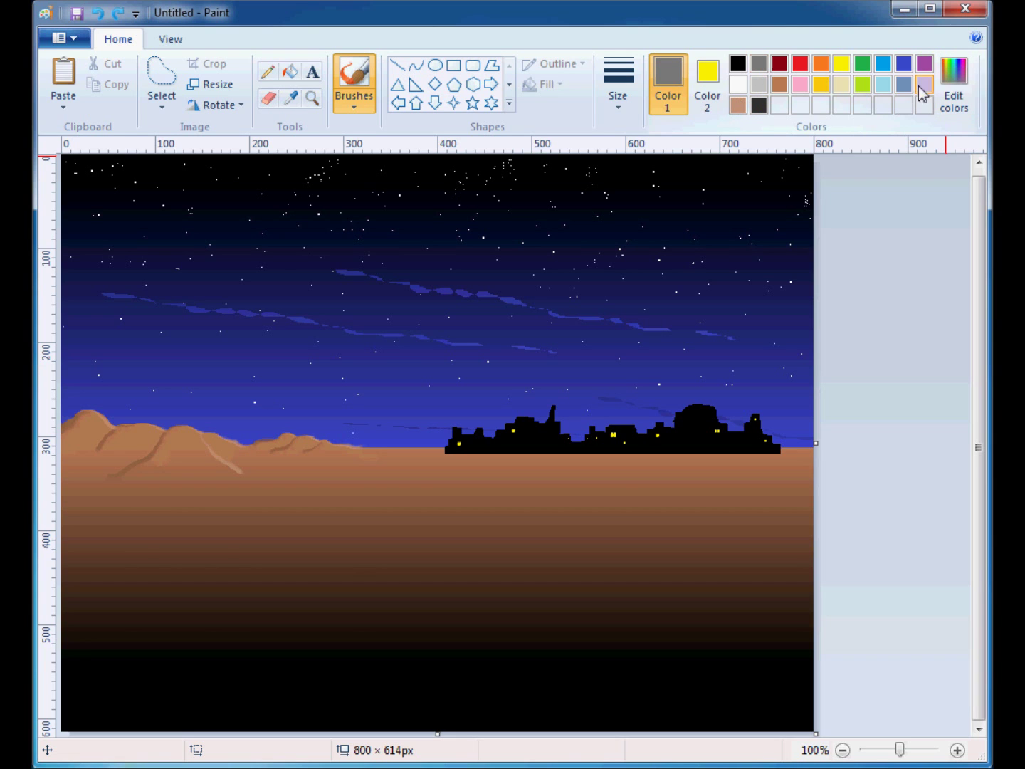
left_click(955, 94)
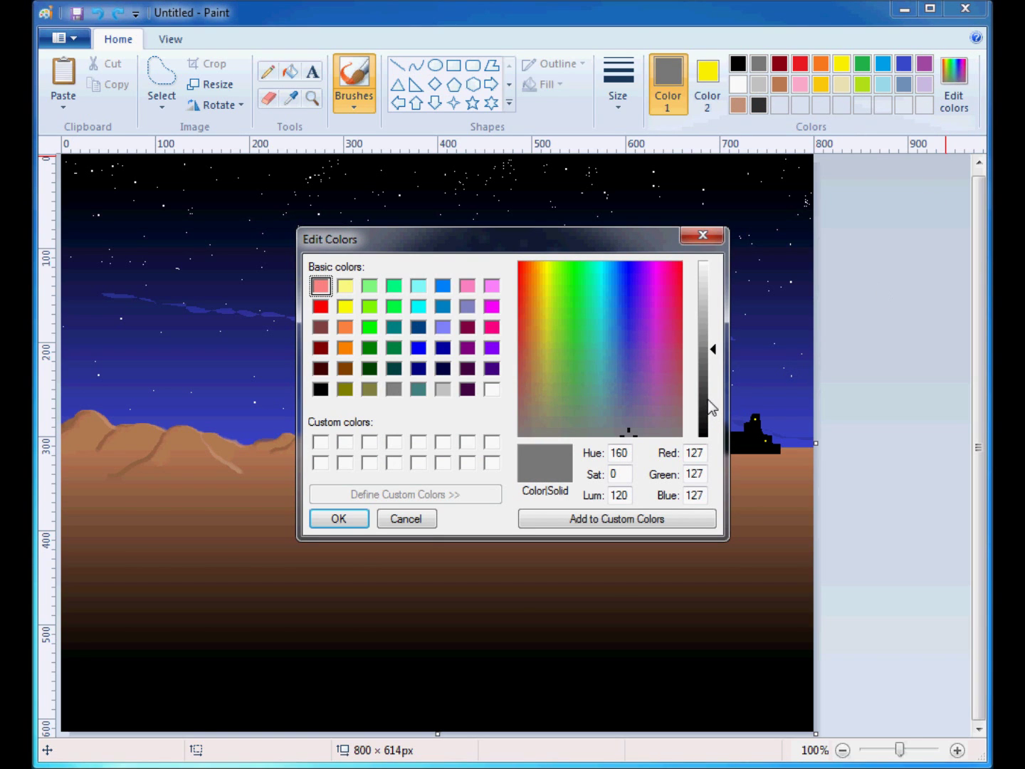
left_click(705, 412)
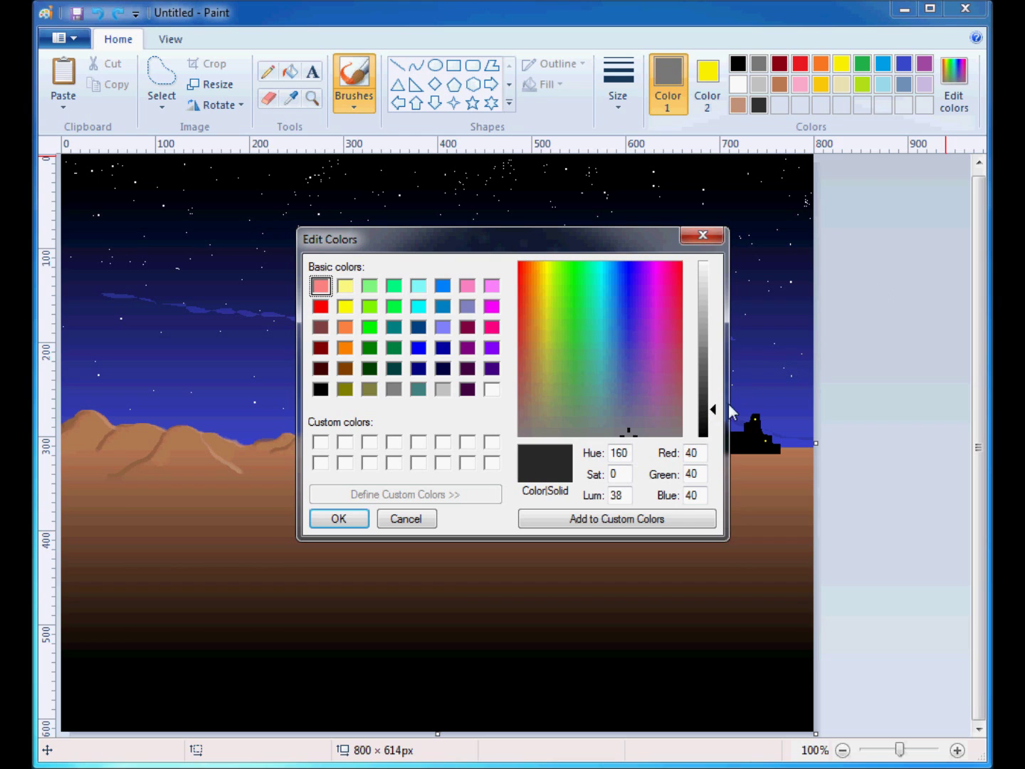
left_click(349, 521)
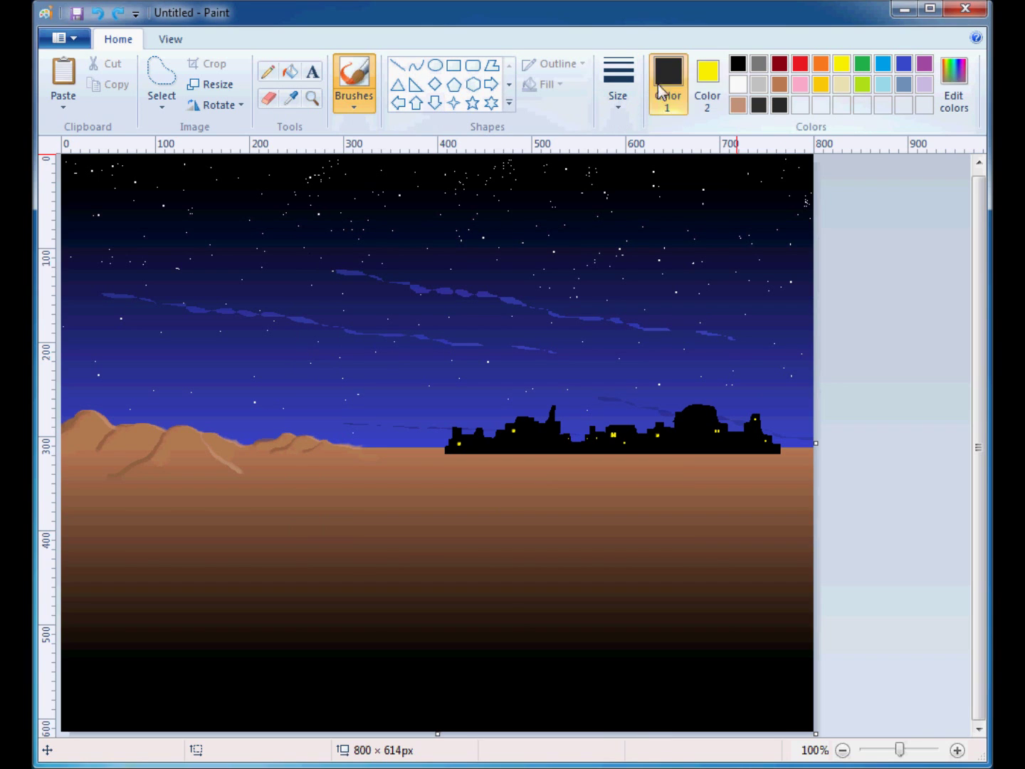
Give Color 2 the same dark grey 40,40,40 and pick the Select tool
left_click(714, 89)
left_click(779, 104)
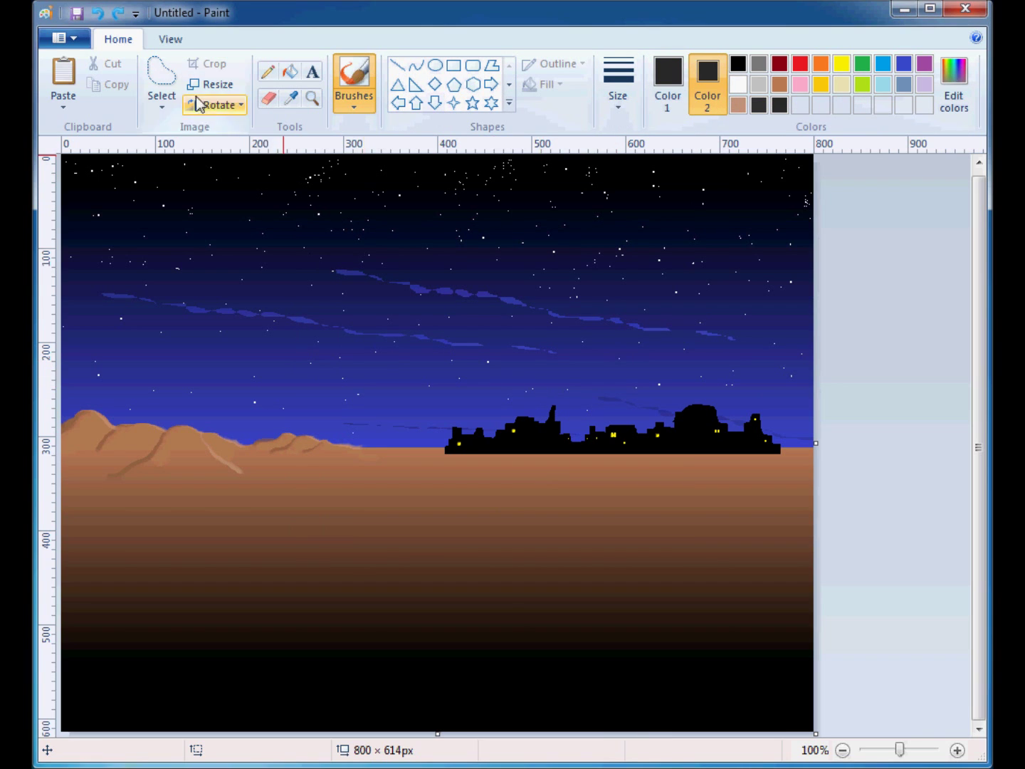
left_click(164, 83)
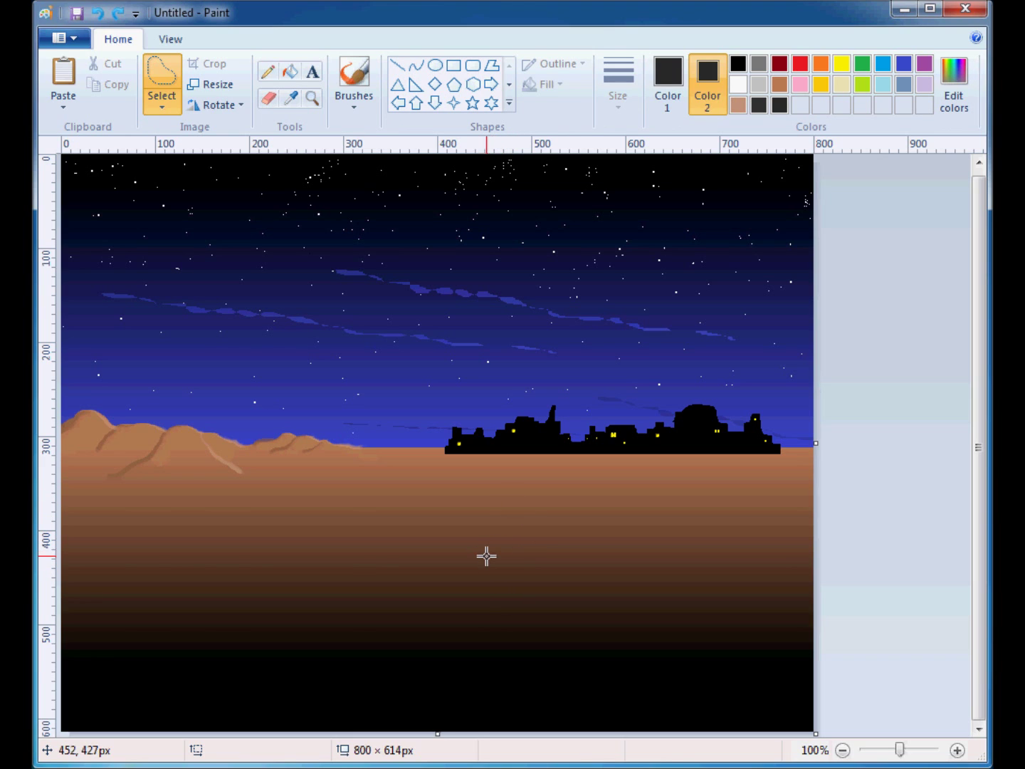
Trace a palm tree on the sand below the skyline and fill it dark grey
mouse_move(488, 555)
left_mouse_down()
mouse_move(511, 503)
mouse_move(482, 512)
mouse_move(507, 498)
mouse_move(476, 495)
mouse_move(547, 478)
mouse_move(522, 495)
mouse_move(549, 507)
mouse_move(527, 503)
mouse_move(535, 529)
mouse_move(520, 508)
mouse_move(503, 561)
left_mouse_up()
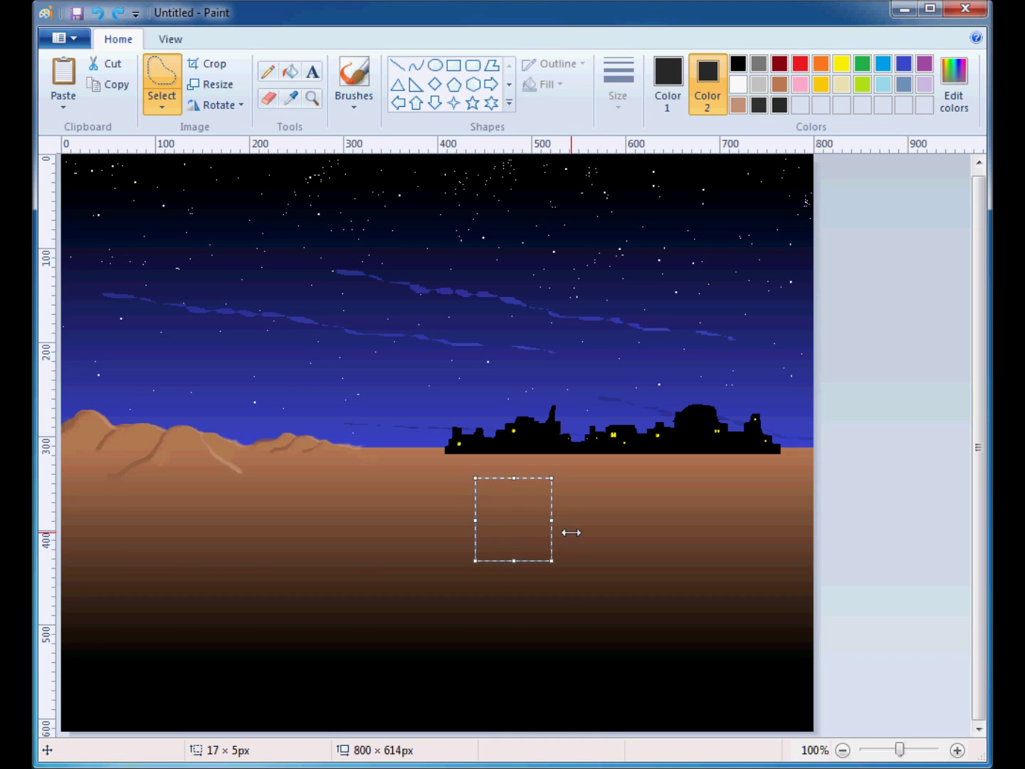
left_click(570, 543)
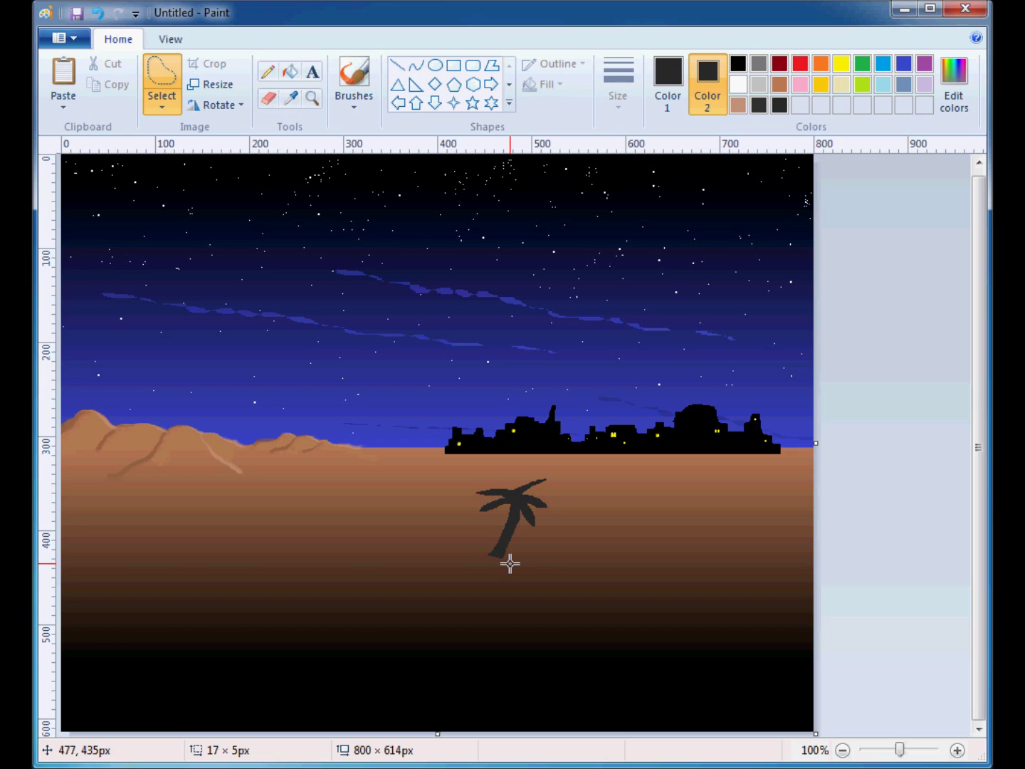
left_click(165, 79)
Trace a leaning shadow shape, paste the brown shadow, and place it at the palm's base
mouse_move(459, 590)
left_mouse_down()
mouse_move(422, 565)
mouse_move(436, 560)
mouse_move(417, 554)
mouse_move(426, 547)
mouse_move(383, 541)
mouse_move(395, 555)
mouse_move(370, 560)
mouse_move(405, 563)
mouse_move(396, 580)
mouse_move(413, 573)
mouse_move(449, 602)
left_mouse_up()
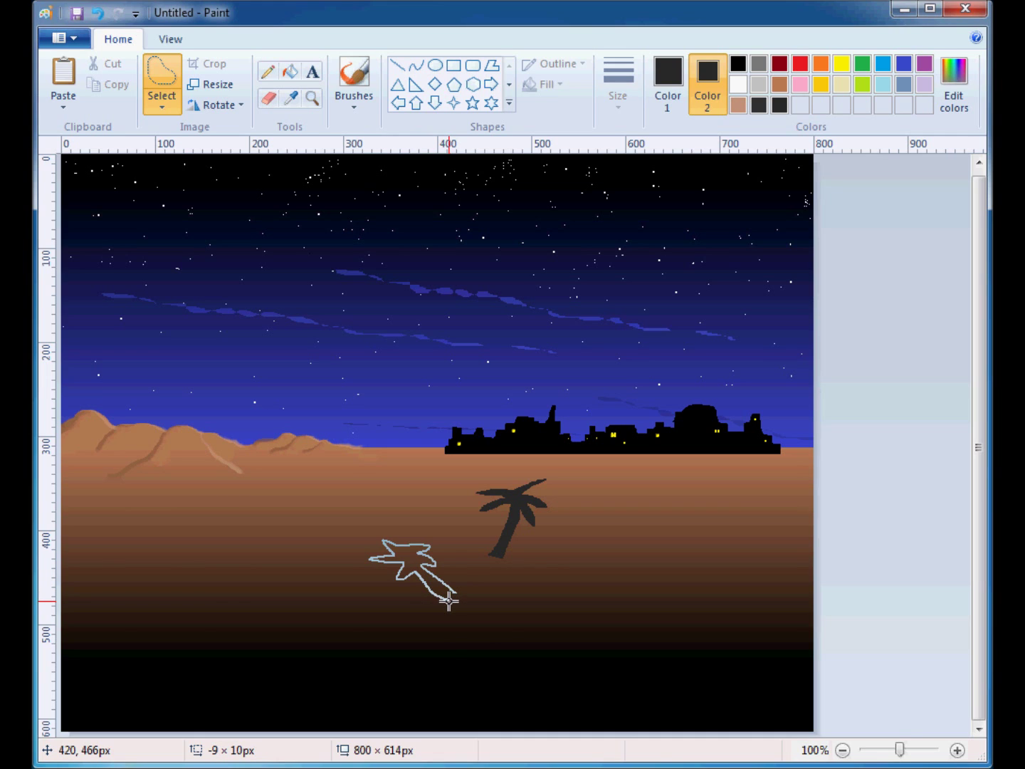
left_click_drag(449, 602, 470, 594)
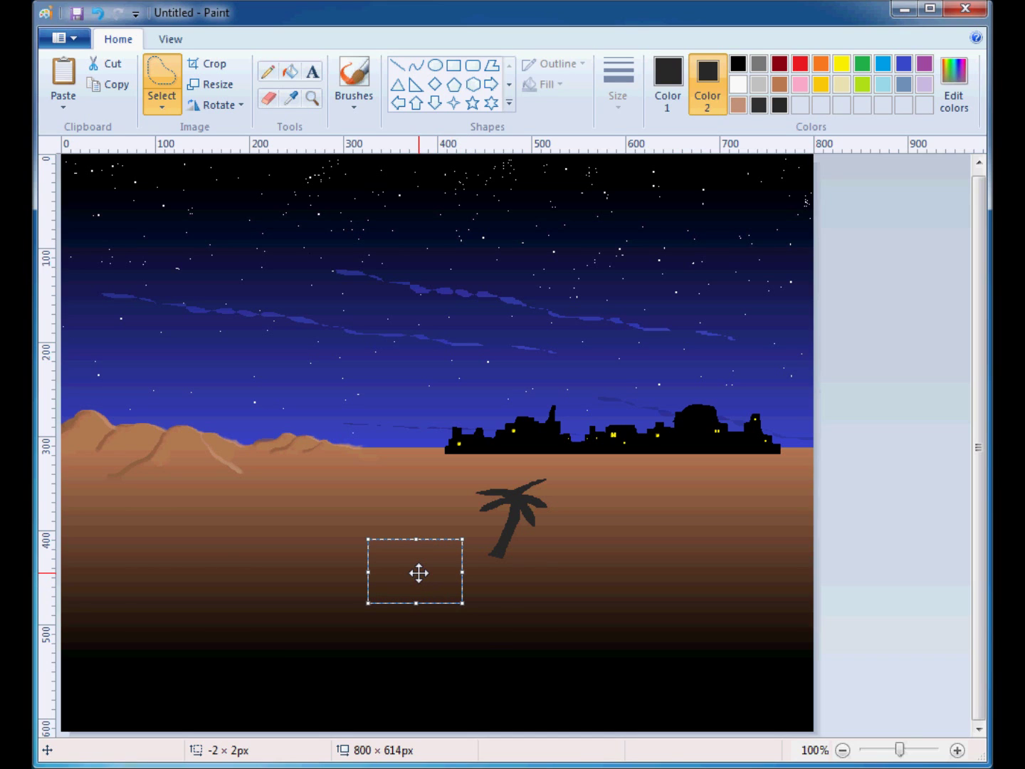
key("ctrl+v")
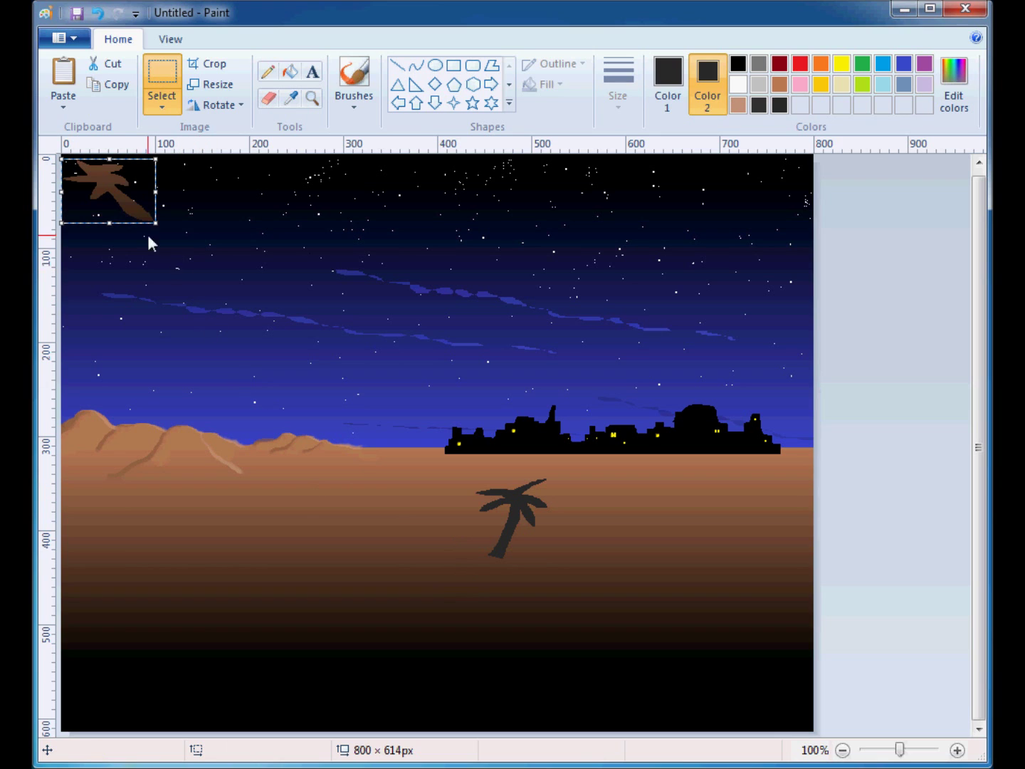
left_click_drag(121, 204, 289, 462)
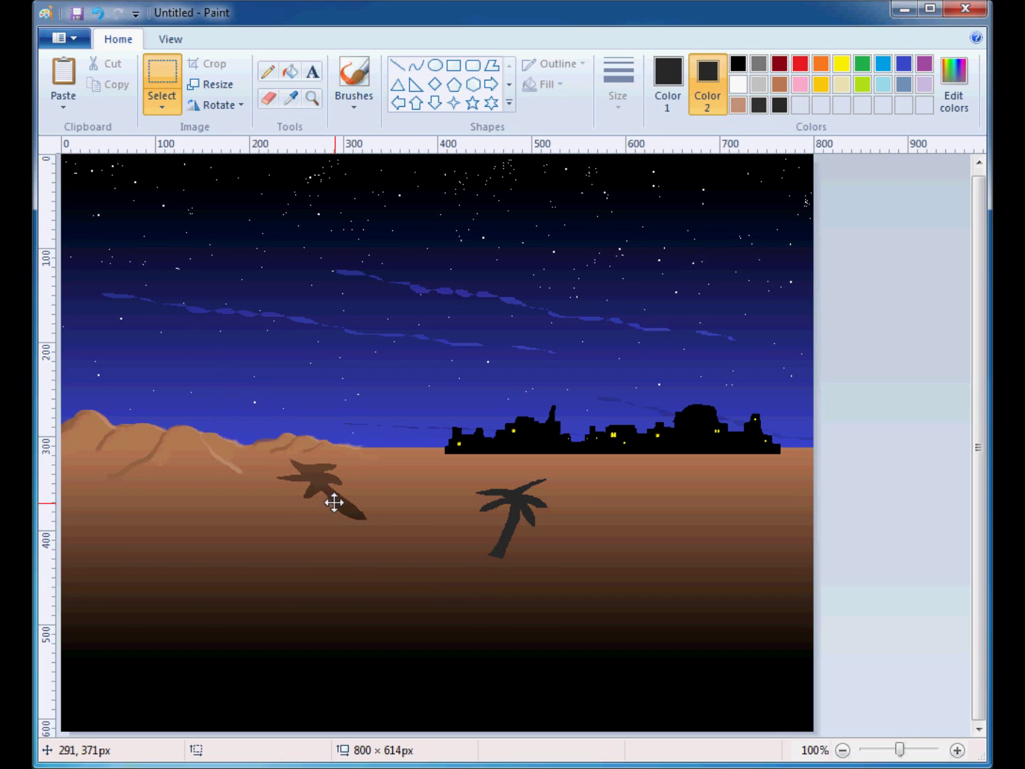
left_click_drag(334, 503, 460, 542)
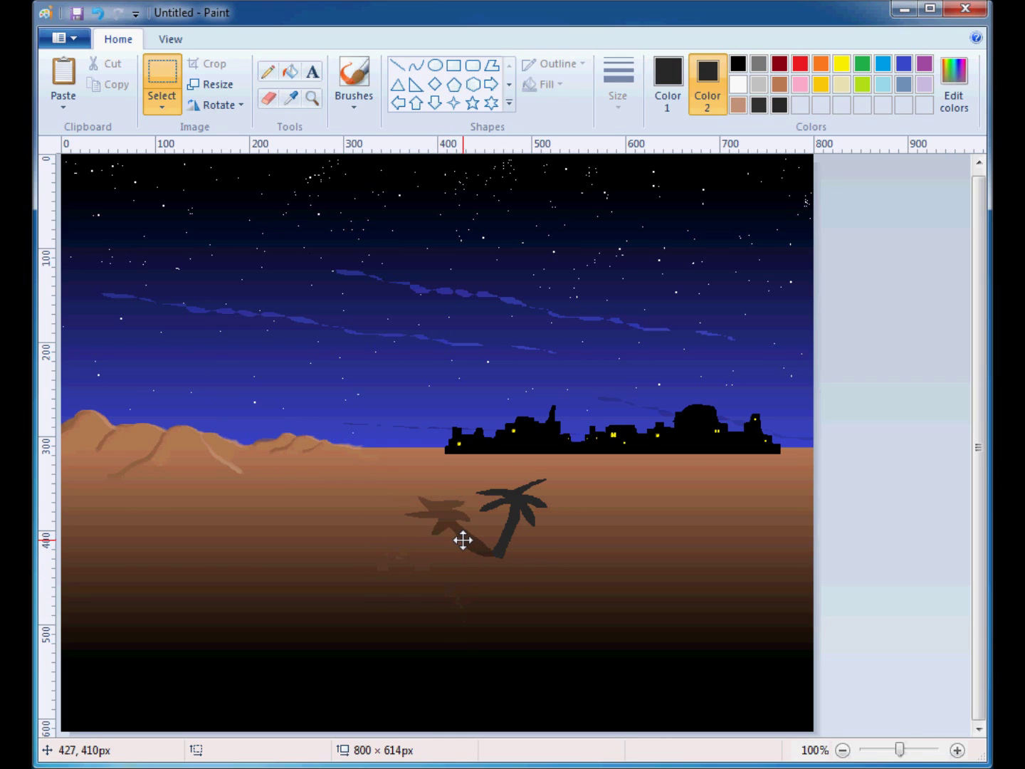
left_click_drag(464, 541, 463, 541)
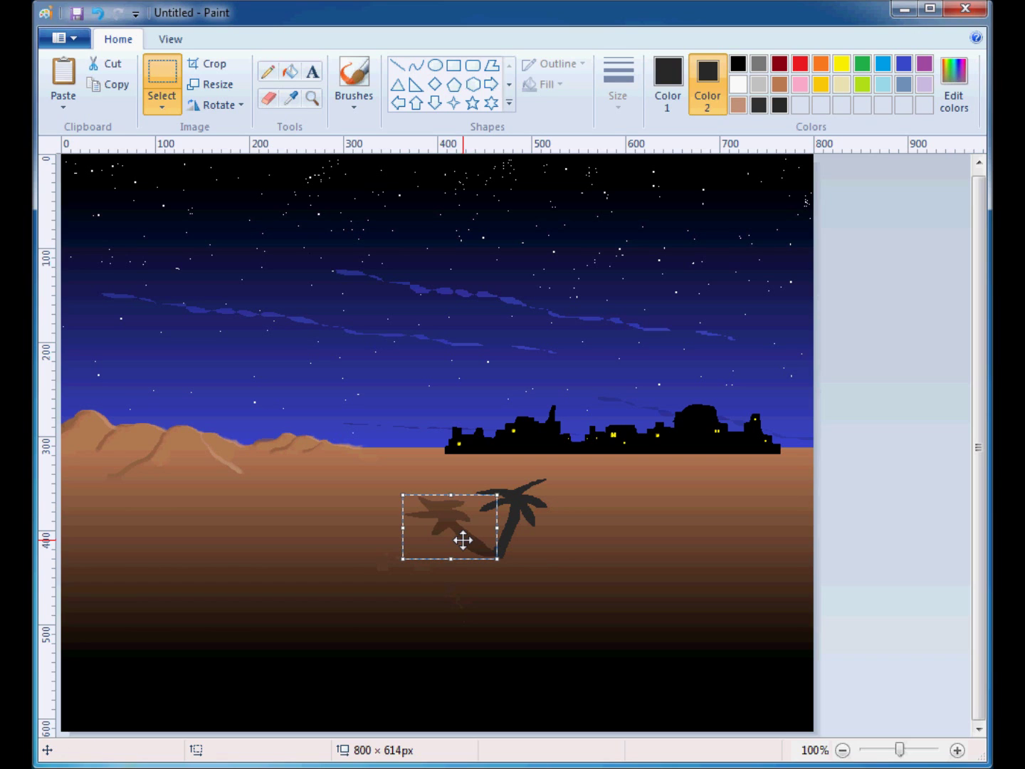
left_click(606, 559)
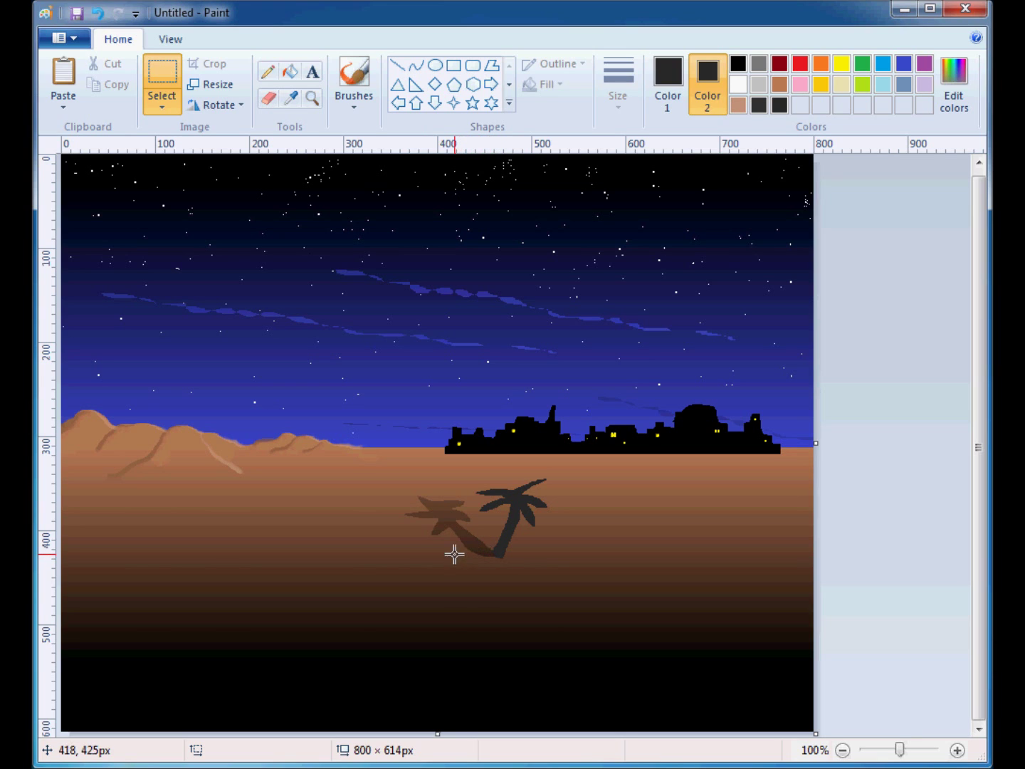
Set Color 1 to black and choose Free-form selection
left_click(658, 75)
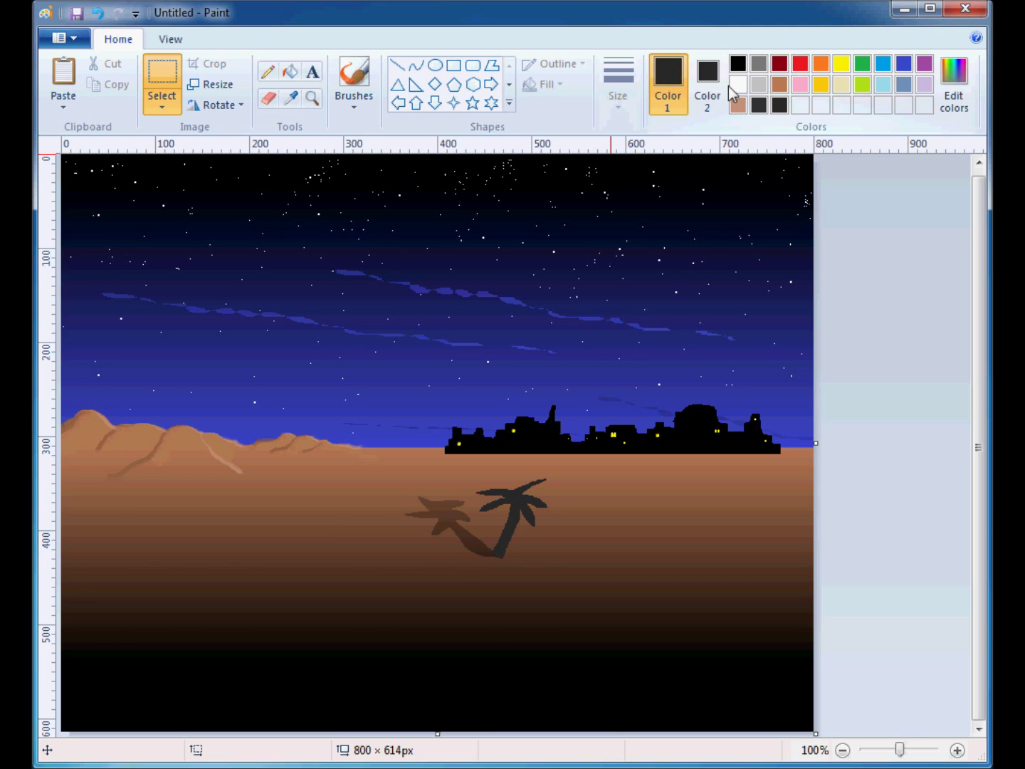
left_click(737, 64)
left_click(709, 79)
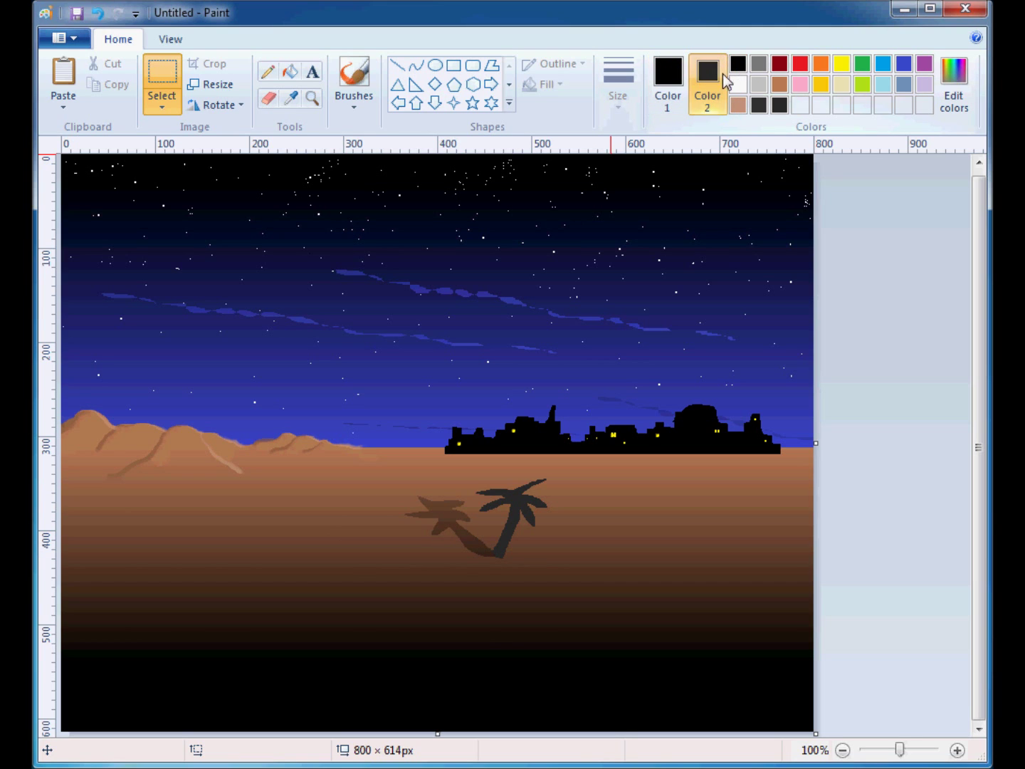
left_click(162, 109)
left_click(184, 170)
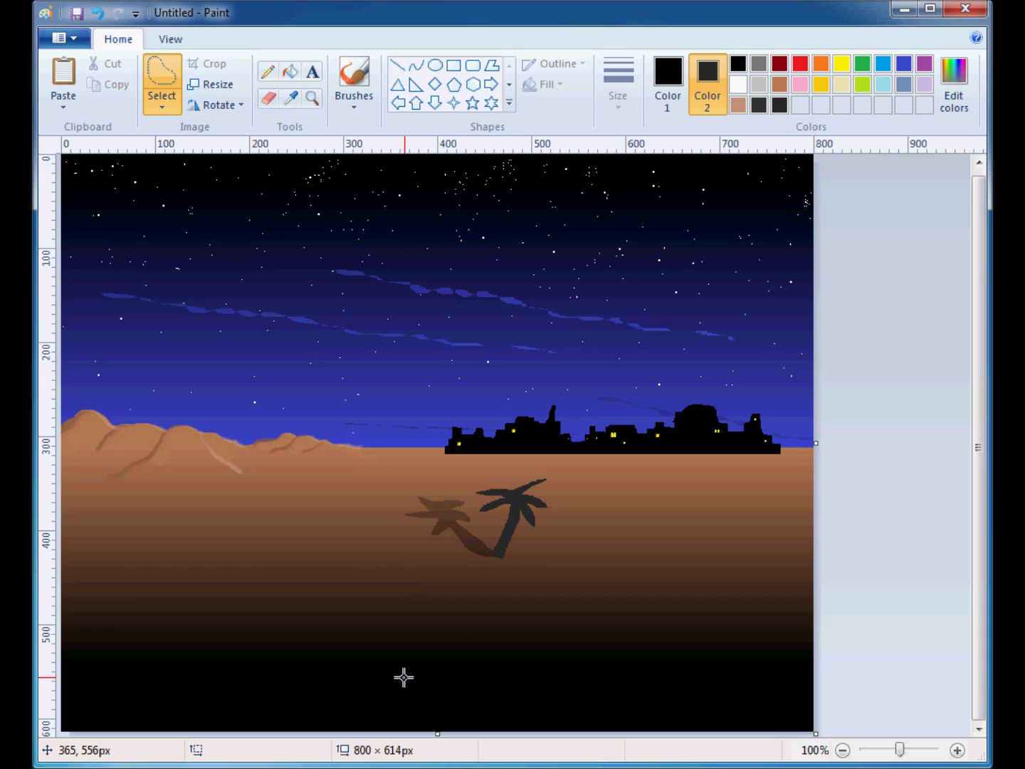
Trace a large cloaked figure right of the palm and fill it dark grey
left_click_drag(407, 676, 448, 634)
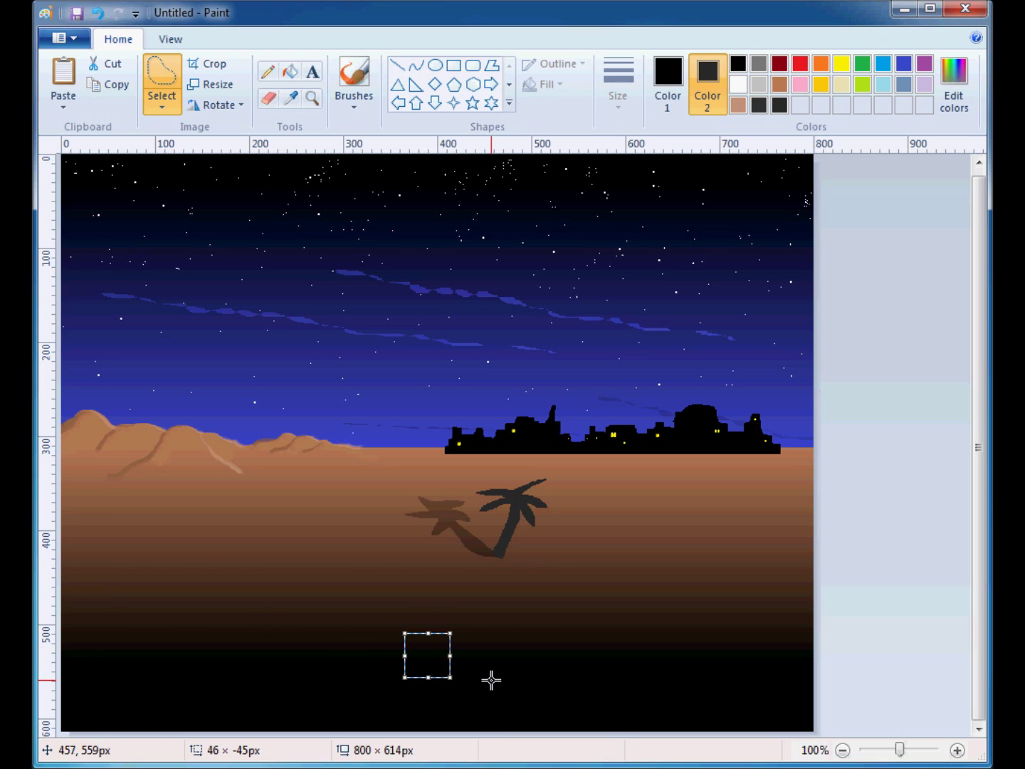
mouse_move(494, 682)
left_mouse_down()
mouse_move(539, 632)
mouse_move(556, 576)
mouse_move(497, 571)
mouse_move(574, 511)
mouse_move(603, 503)
left_mouse_up()
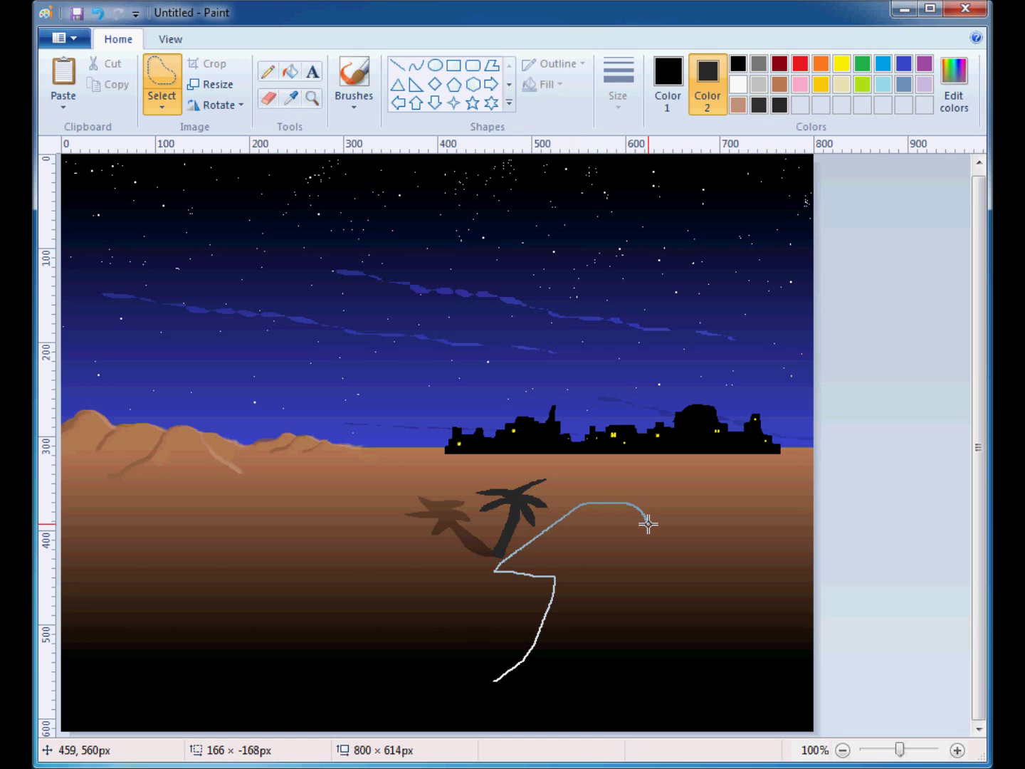
mouse_move(656, 555)
left_mouse_down()
mouse_move(689, 608)
mouse_move(665, 648)
mouse_move(611, 592)
mouse_move(593, 645)
mouse_move(604, 708)
mouse_move(494, 683)
left_mouse_up()
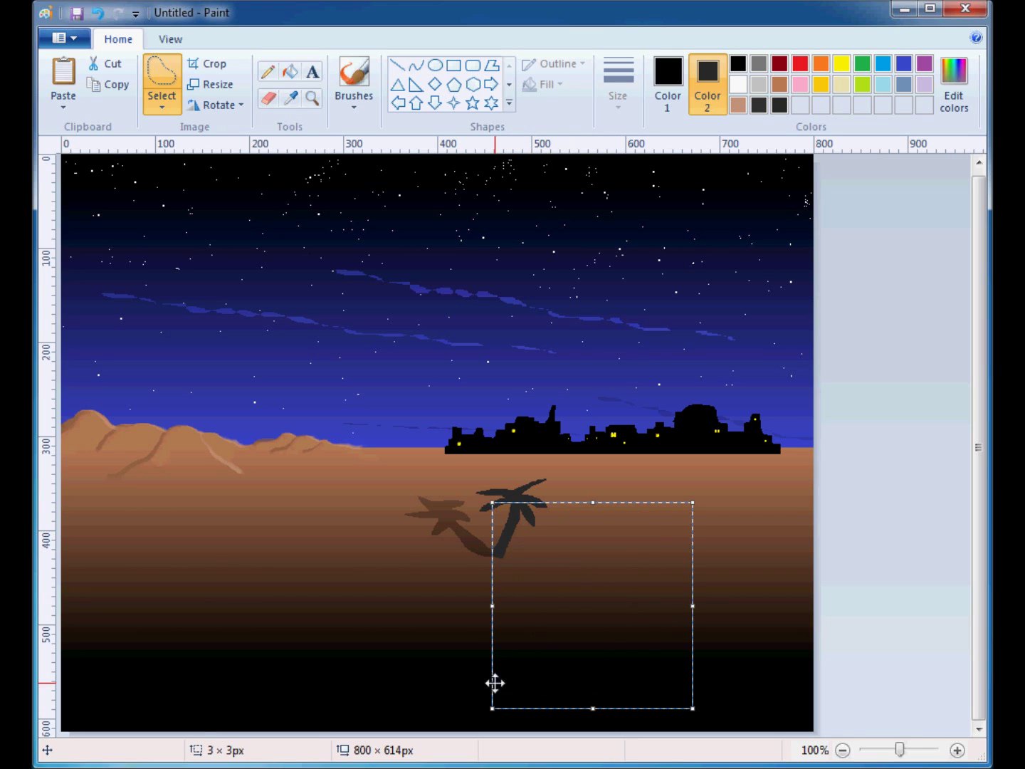
key("Delete")
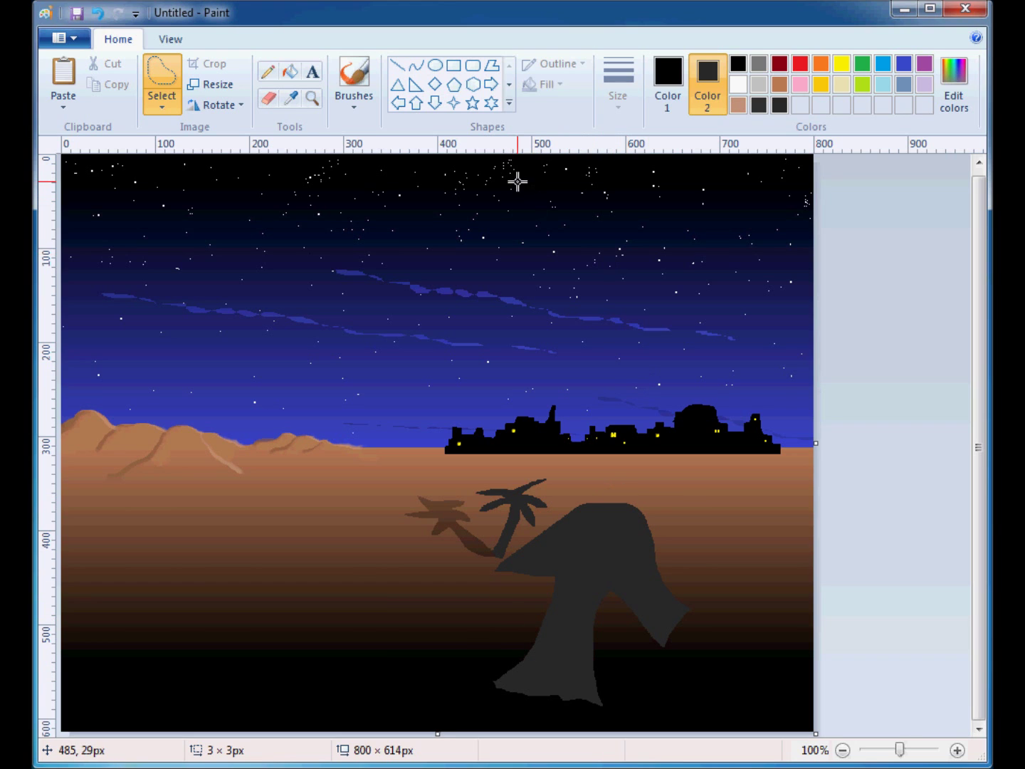
Flood-fill the grey cloaked figure with black Color 1
left_click(291, 71)
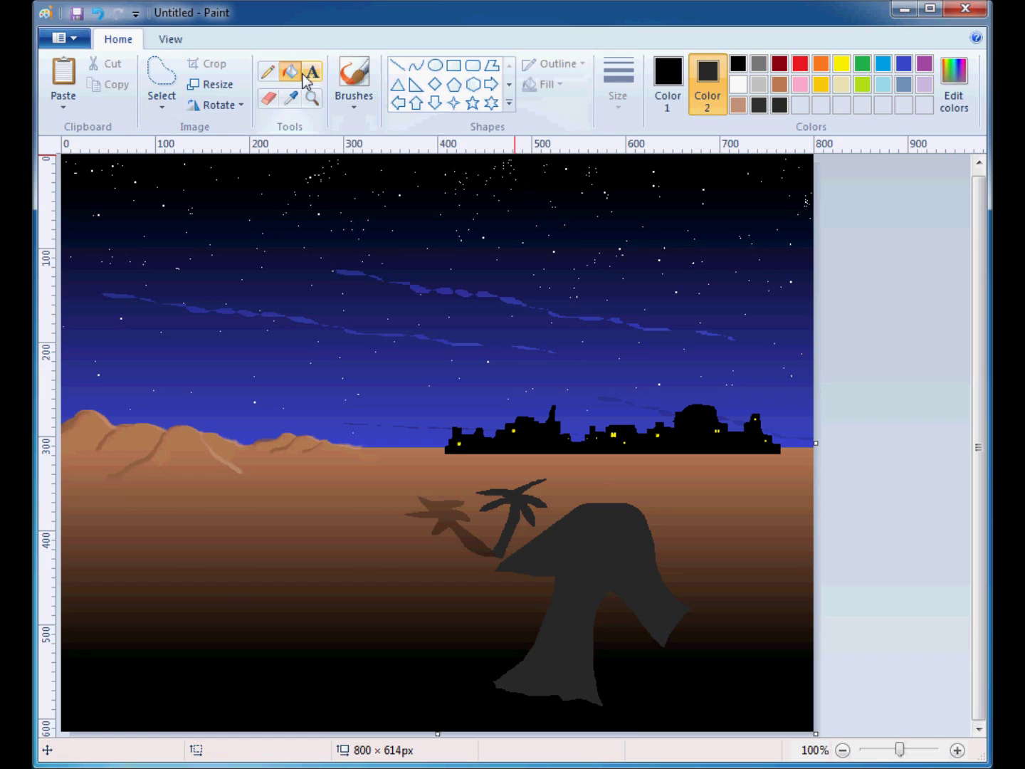
left_click(668, 77)
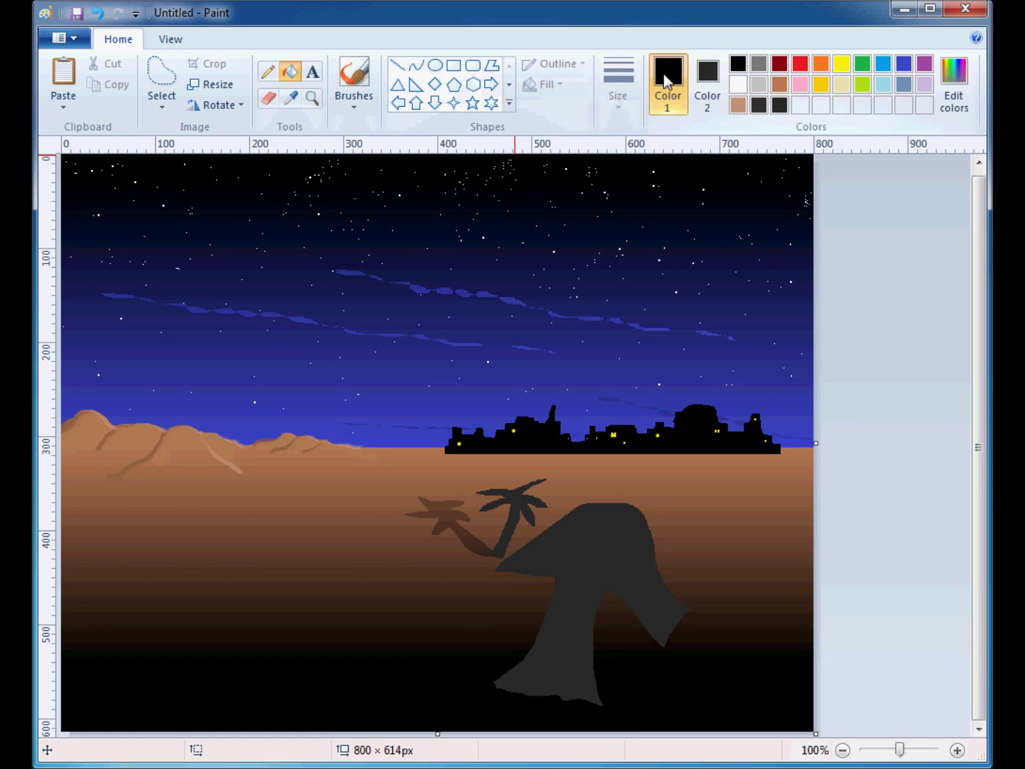
left_click(616, 547)
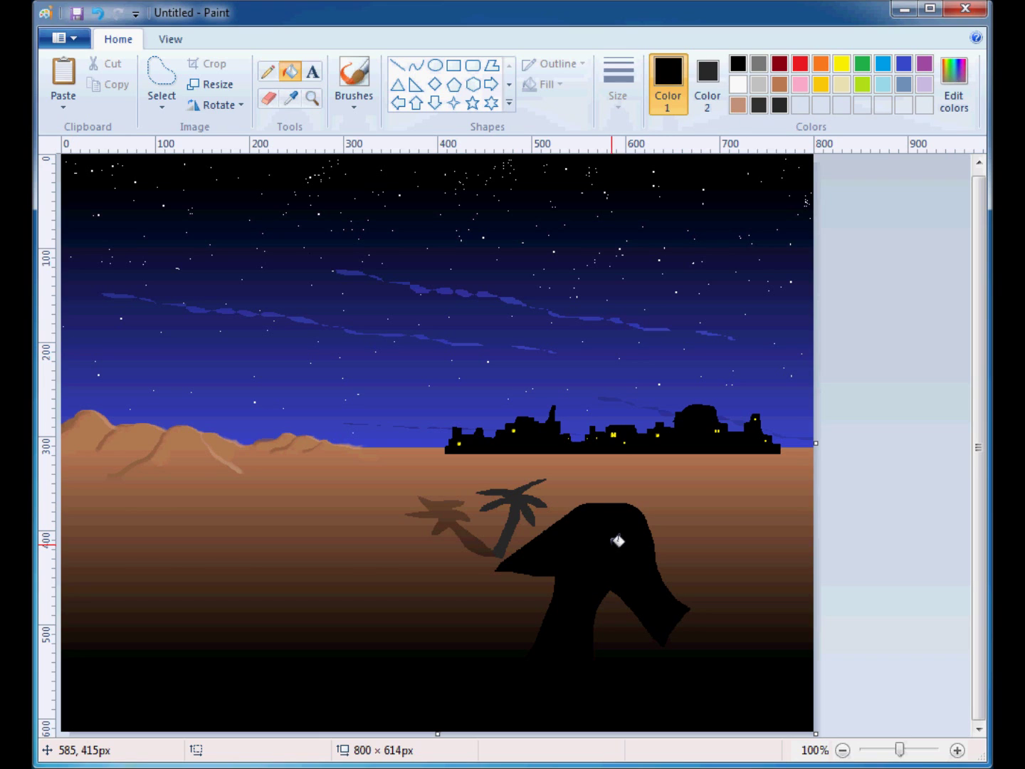
left_click(177, 86)
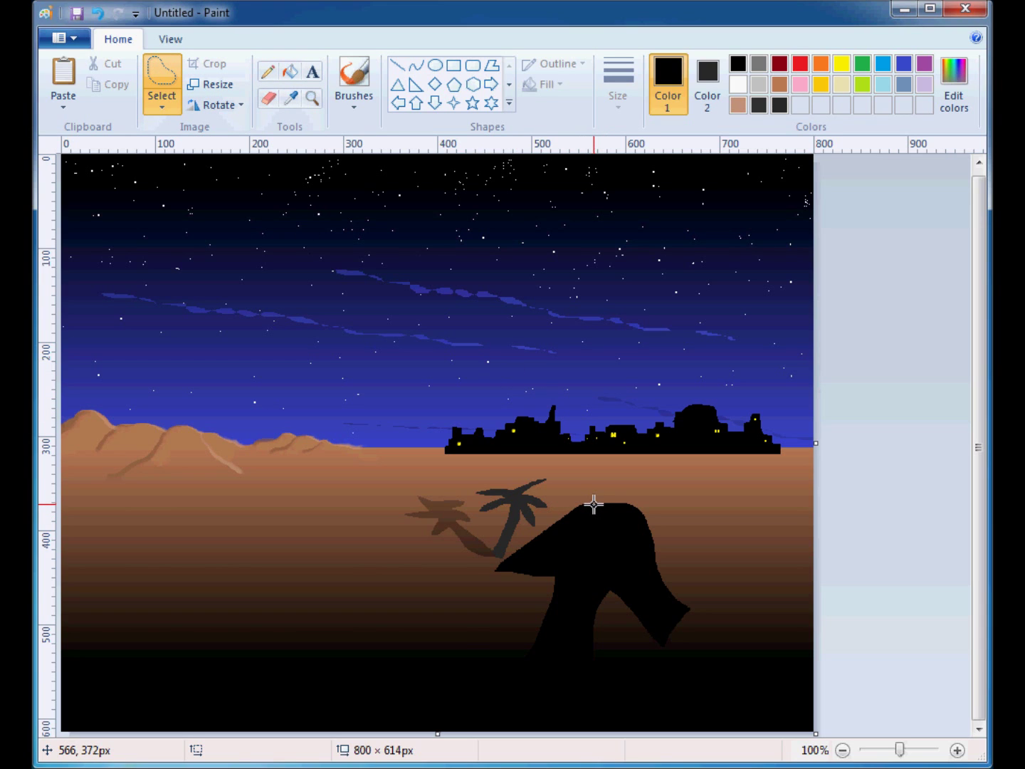
Trace a hooded head above the figure and fill it dark grey
left_click_drag(594, 504, 637, 482)
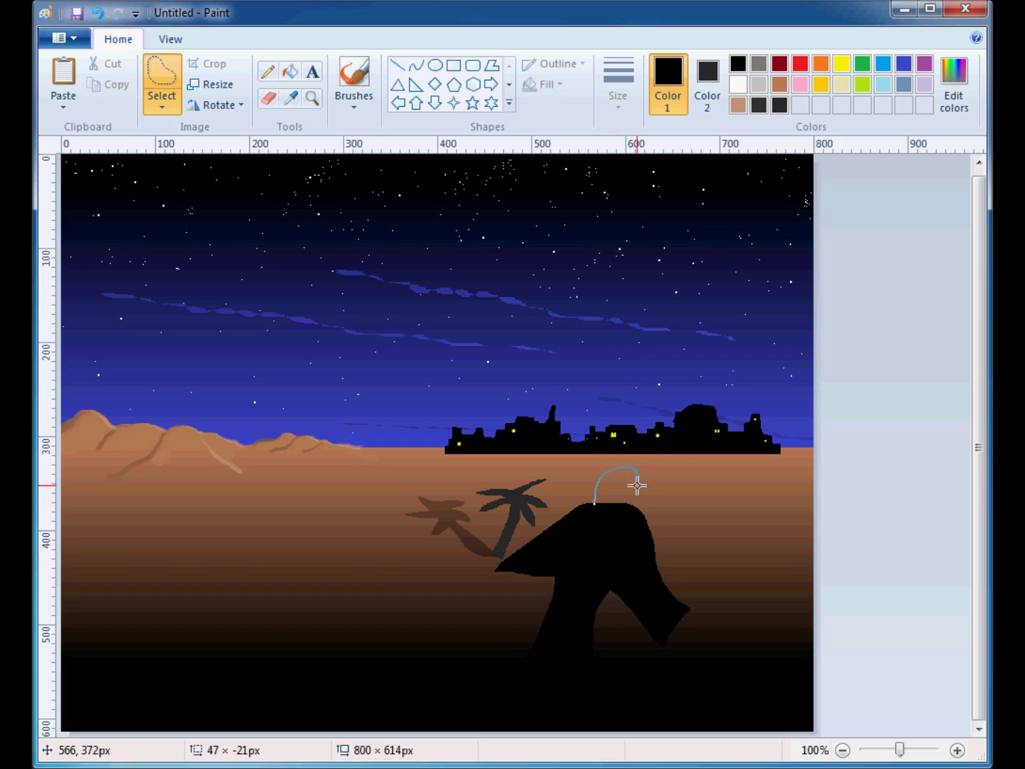
left_click_drag(638, 491, 619, 510)
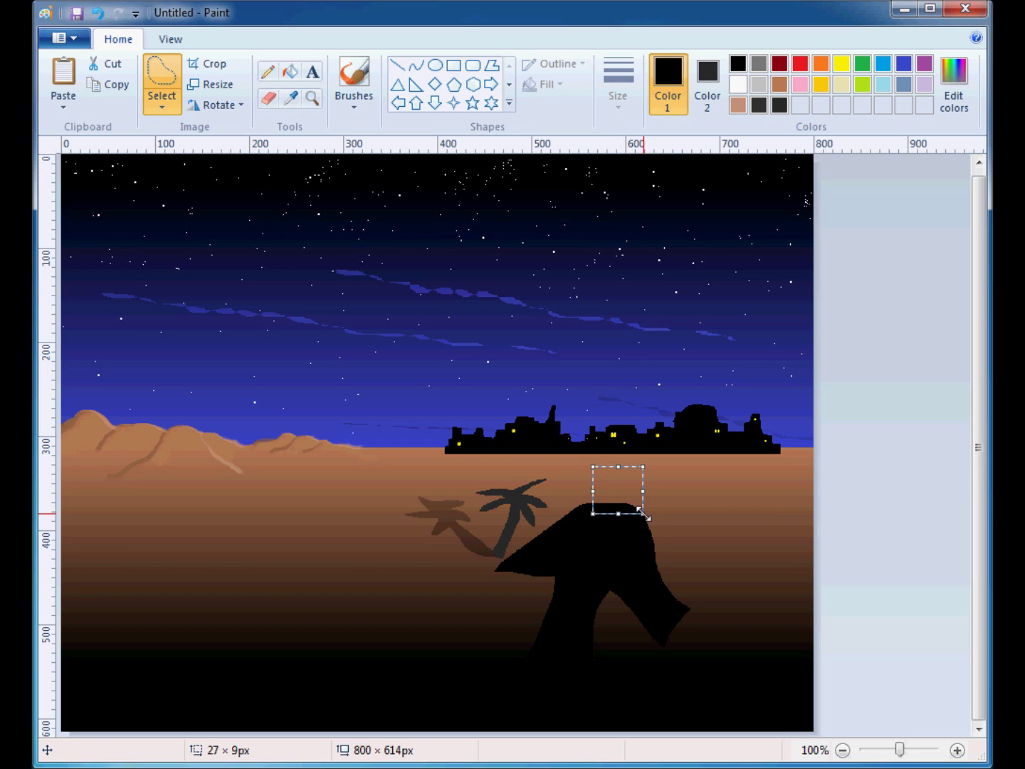
key("Delete")
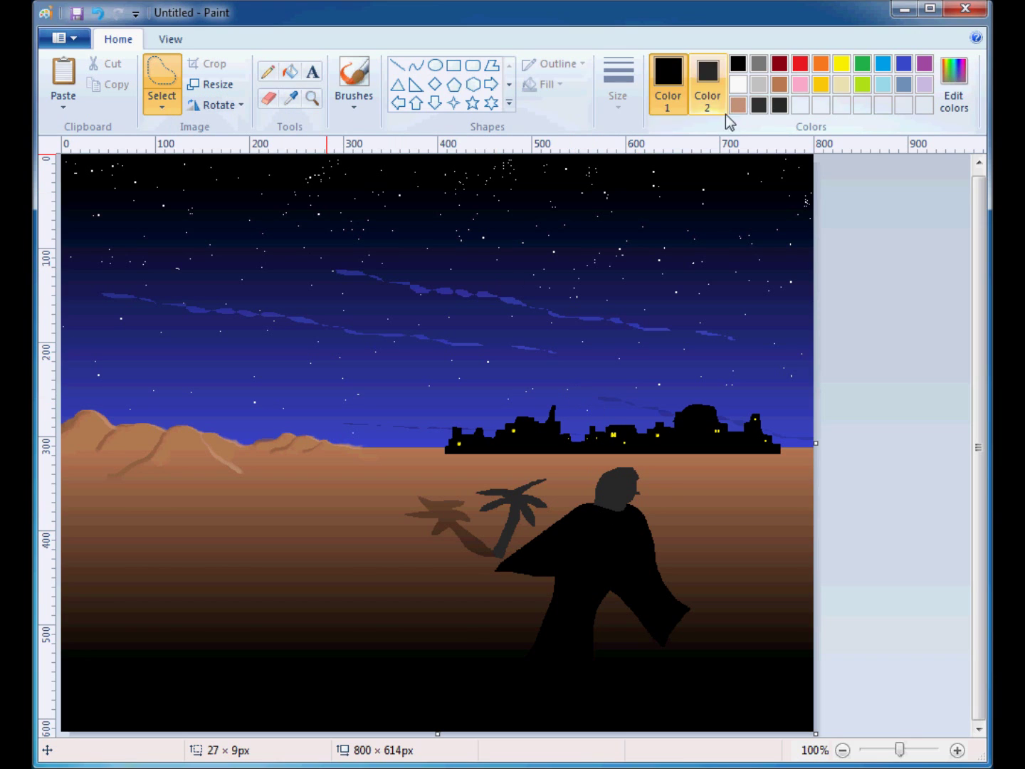
Make Color 2 black and flood-fill the hooded head with it
left_click(708, 81)
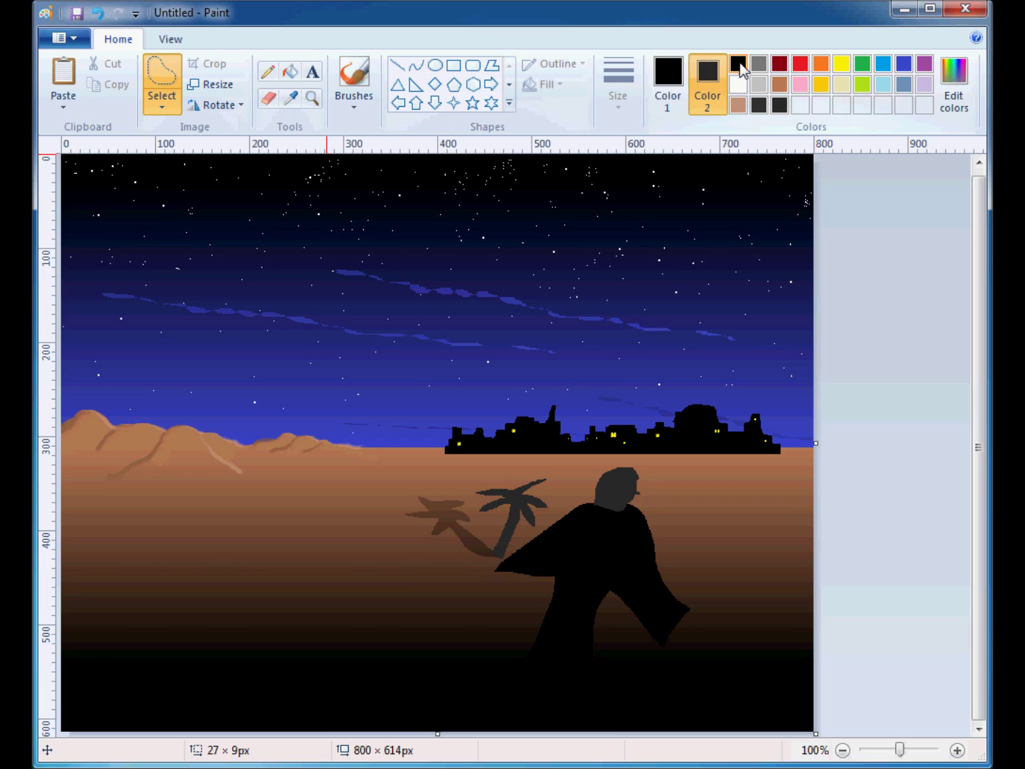
left_click(759, 64)
left_click(740, 66)
left_click(299, 74)
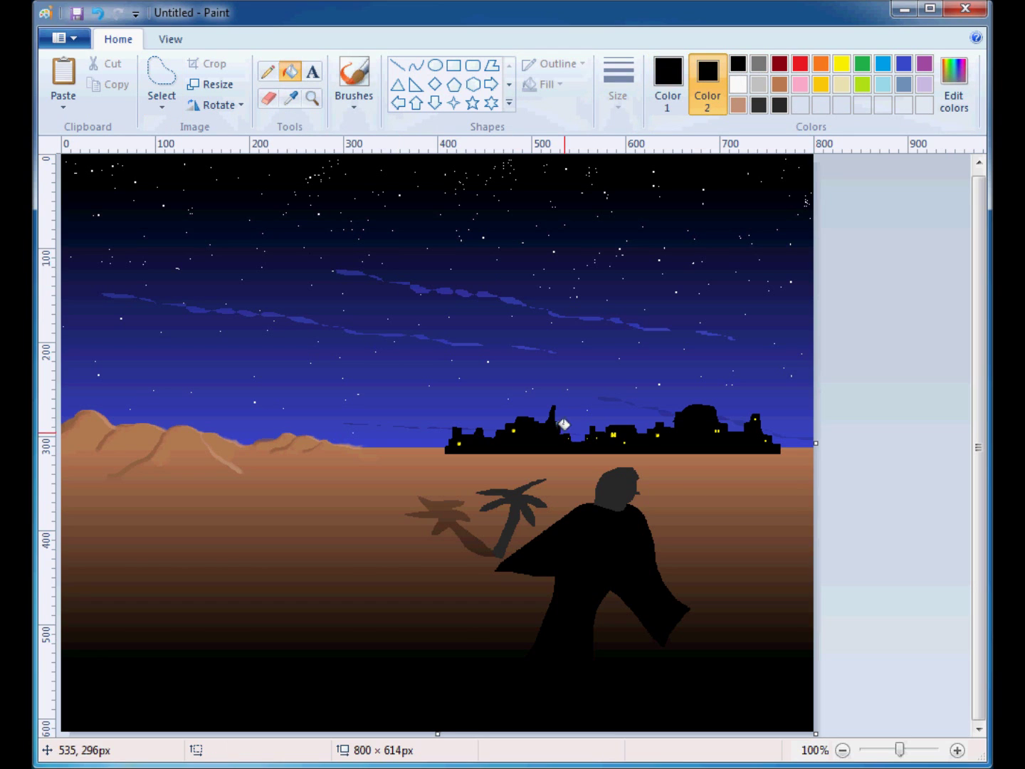
right_click(620, 490)
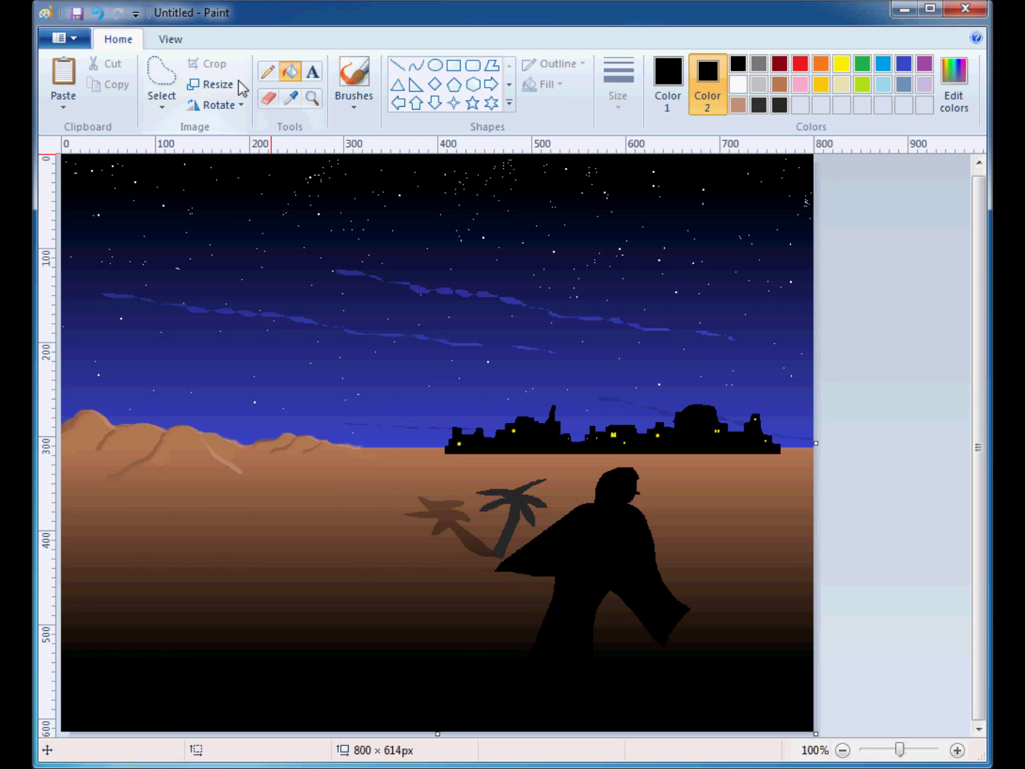
Zoom to 200%, scroll to the empty left sand, and start a selection there
left_click(958, 751)
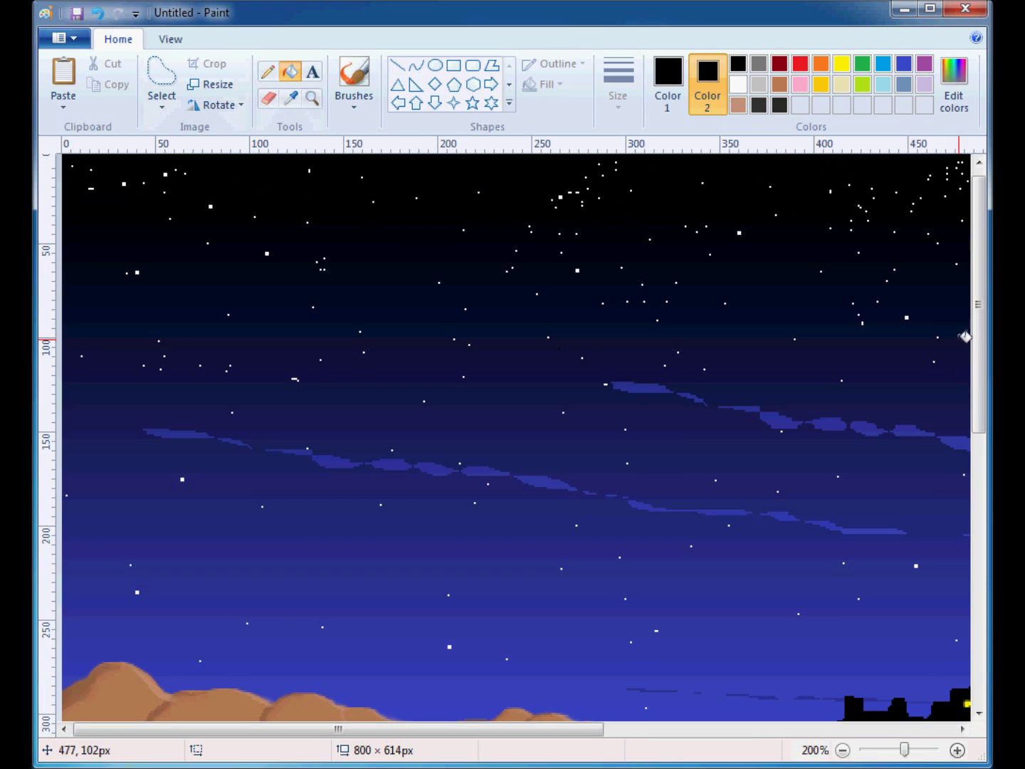
left_click_drag(978, 337, 977, 538)
mouse_move(451, 735)
left_mouse_down()
mouse_move(559, 746)
mouse_move(449, 756)
mouse_move(434, 741)
left_mouse_up()
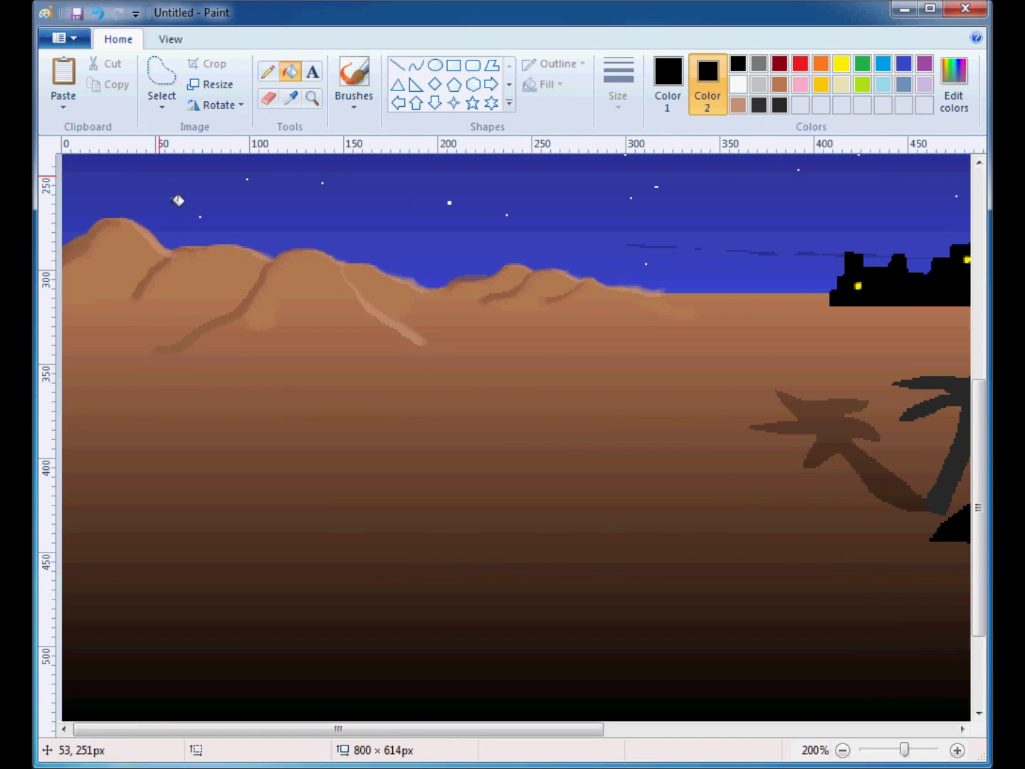
left_click(157, 69)
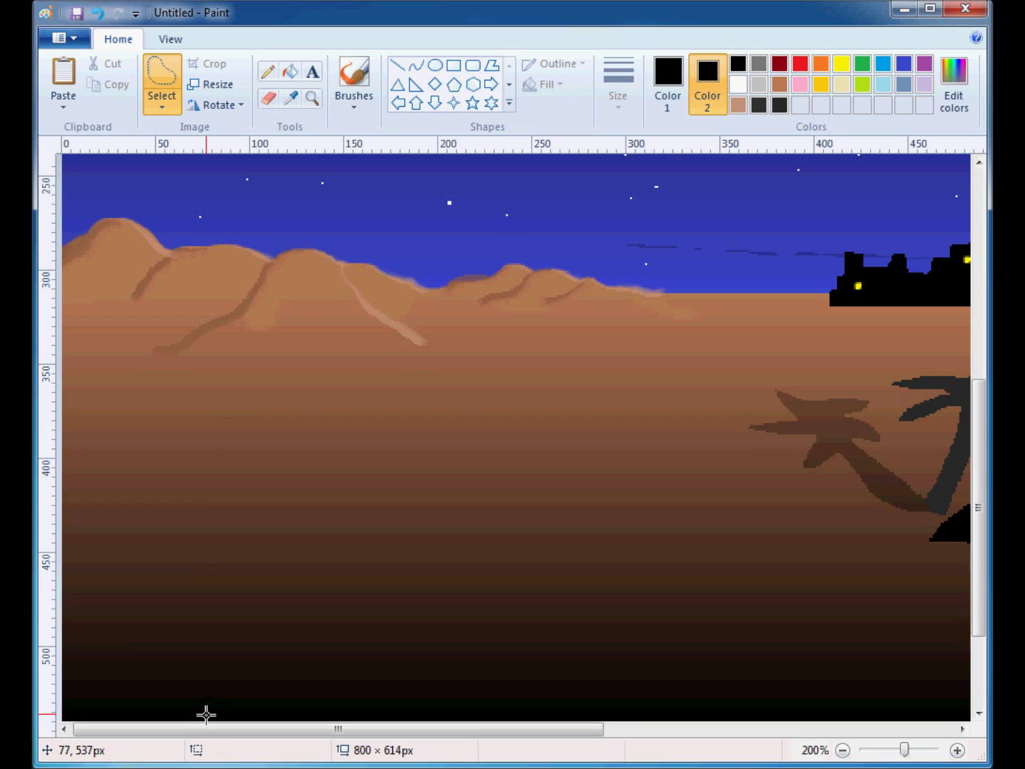
mouse_move(205, 715)
left_mouse_down()
mouse_move(191, 670)
mouse_move(222, 634)
mouse_move(223, 555)
mouse_move(240, 530)
mouse_move(303, 517)
left_mouse_up()
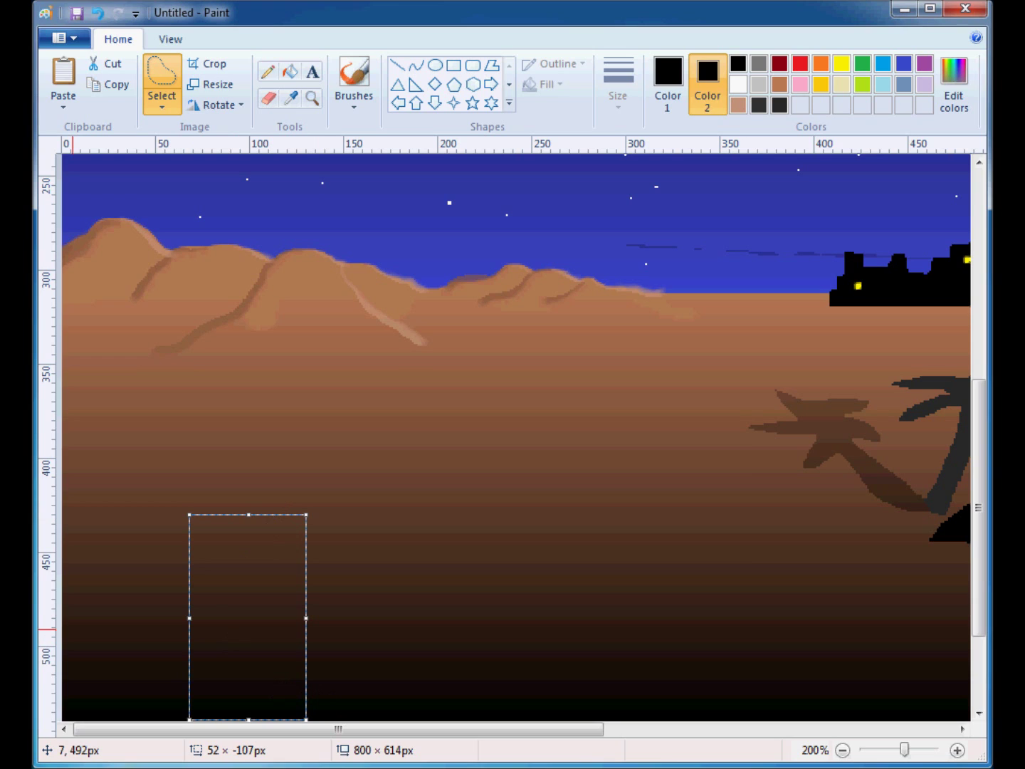
Trace the donkey's body, neck, head and legs on the left sand and fill it black
left_click(360, 712)
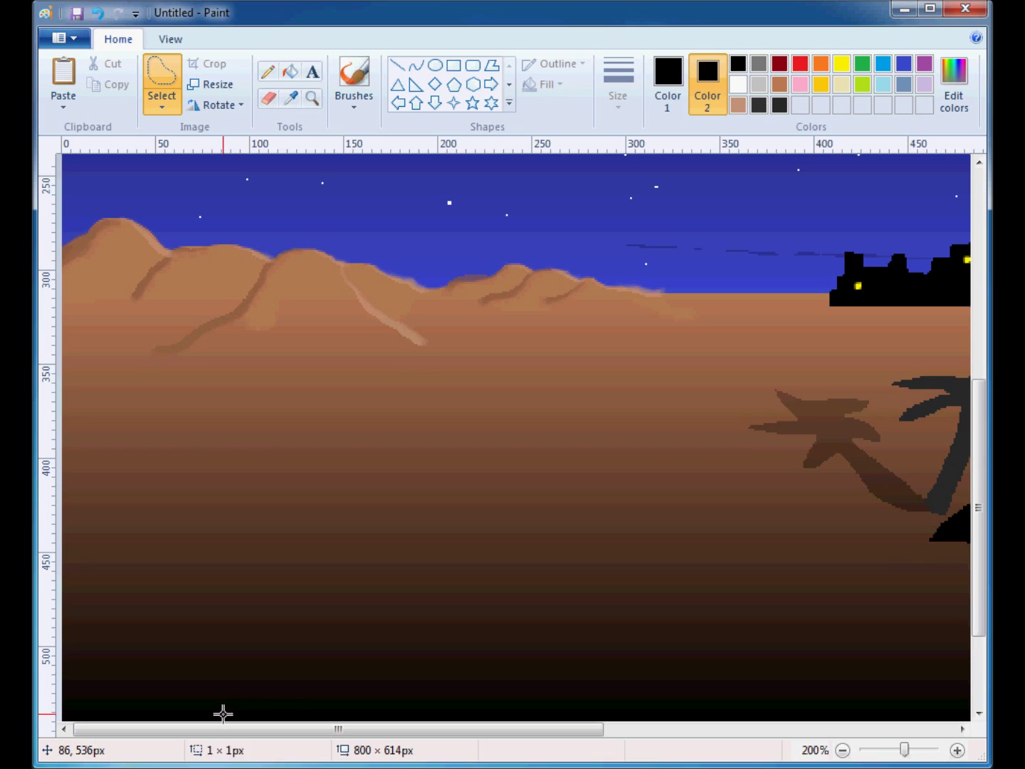
mouse_move(222, 714)
left_mouse_down()
mouse_move(194, 671)
mouse_move(208, 616)
mouse_move(194, 587)
mouse_move(197, 542)
mouse_move(210, 512)
mouse_move(241, 504)
mouse_move(366, 520)
mouse_move(421, 515)
mouse_move(497, 478)
mouse_move(545, 473)
mouse_move(595, 501)
mouse_move(622, 531)
mouse_move(627, 558)
mouse_move(618, 573)
mouse_move(559, 549)
mouse_move(506, 624)
mouse_move(517, 713)
mouse_move(497, 714)
mouse_move(483, 664)
mouse_move(467, 702)
left_mouse_up()
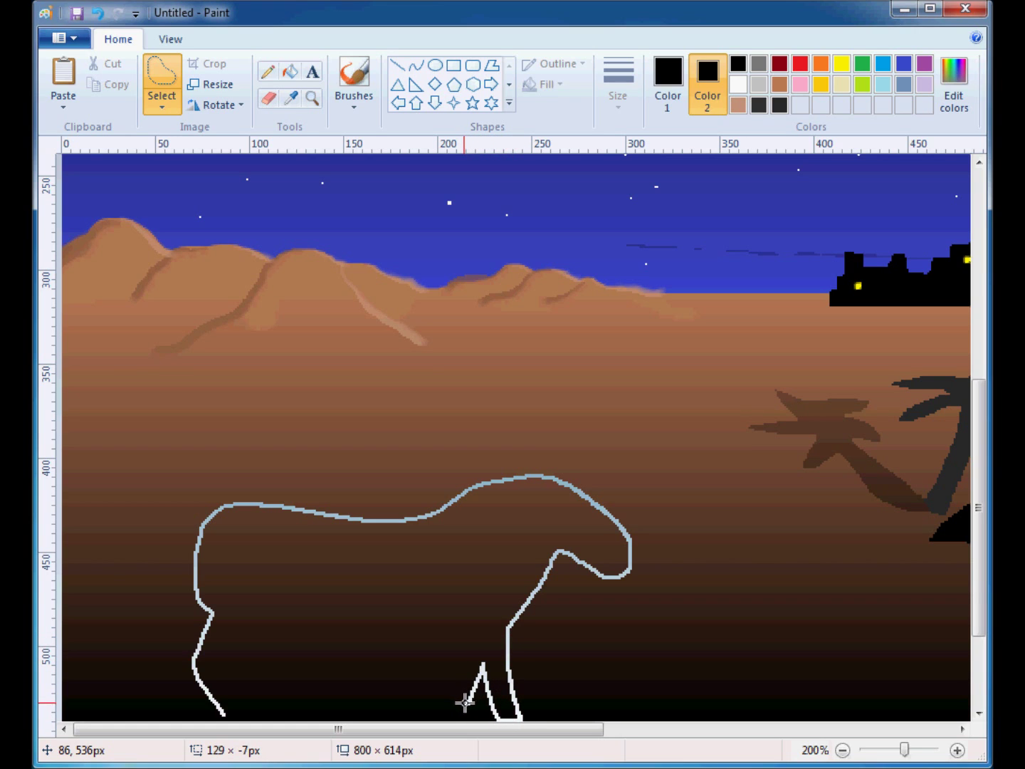
mouse_move(465, 703)
left_mouse_down()
mouse_move(434, 703)
mouse_move(458, 670)
mouse_move(400, 680)
mouse_move(281, 658)
mouse_move(230, 635)
mouse_move(219, 670)
mouse_move(256, 729)
left_mouse_up()
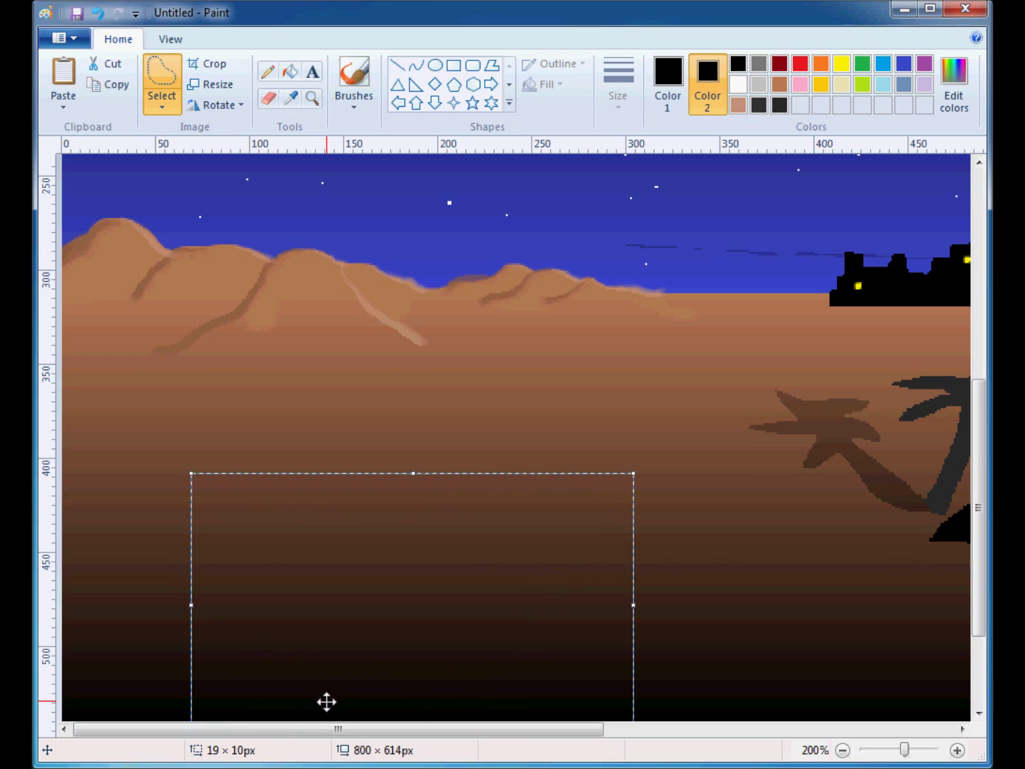
key("Delete")
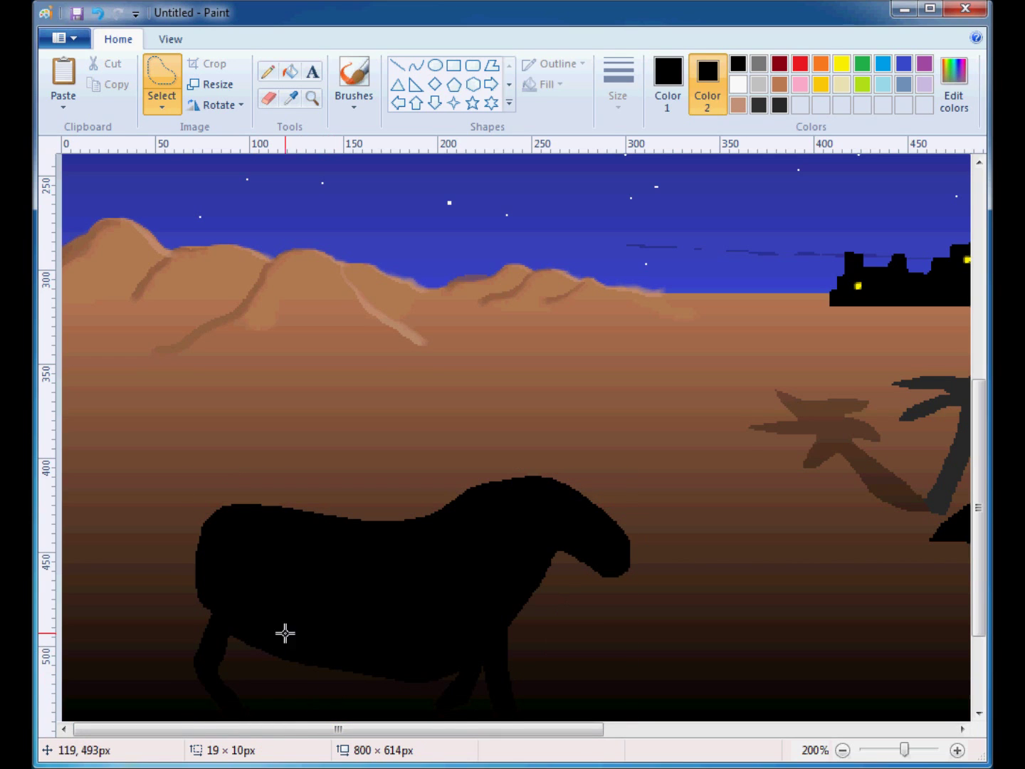
mouse_move(203, 537)
left_mouse_down()
mouse_move(192, 583)
mouse_move(201, 644)
mouse_move(240, 585)
left_mouse_up()
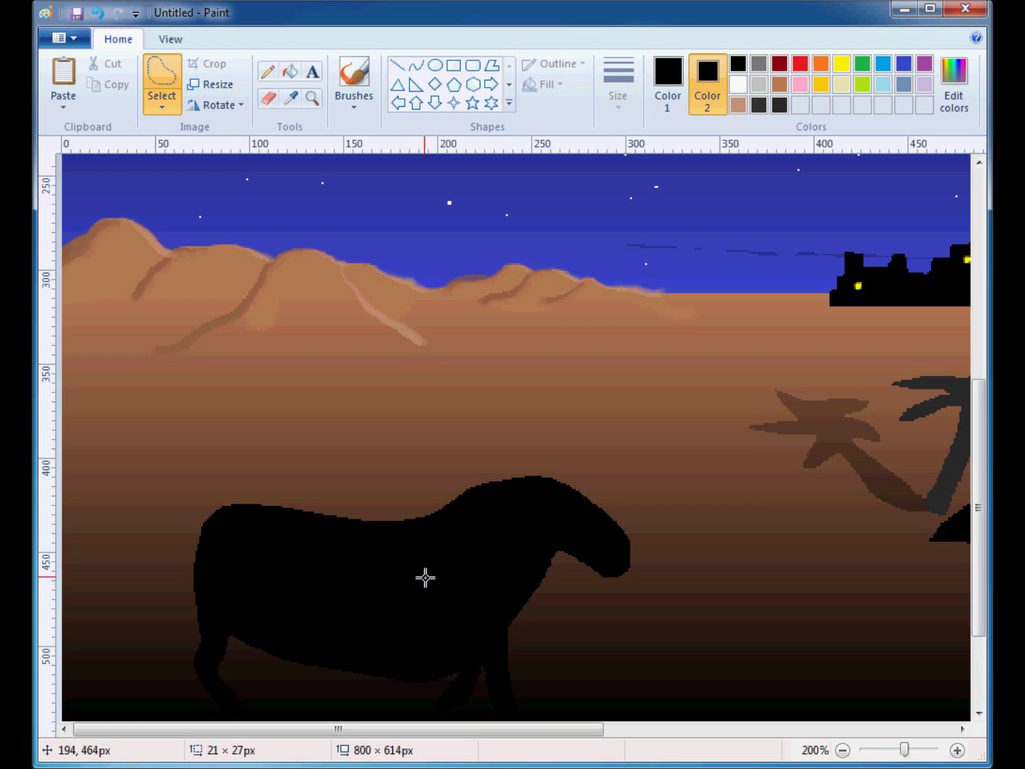
Trace two pointed ears atop the donkey's head and fill each black
mouse_move(540, 478)
left_mouse_down()
mouse_move(574, 455)
mouse_move(566, 493)
left_mouse_up()
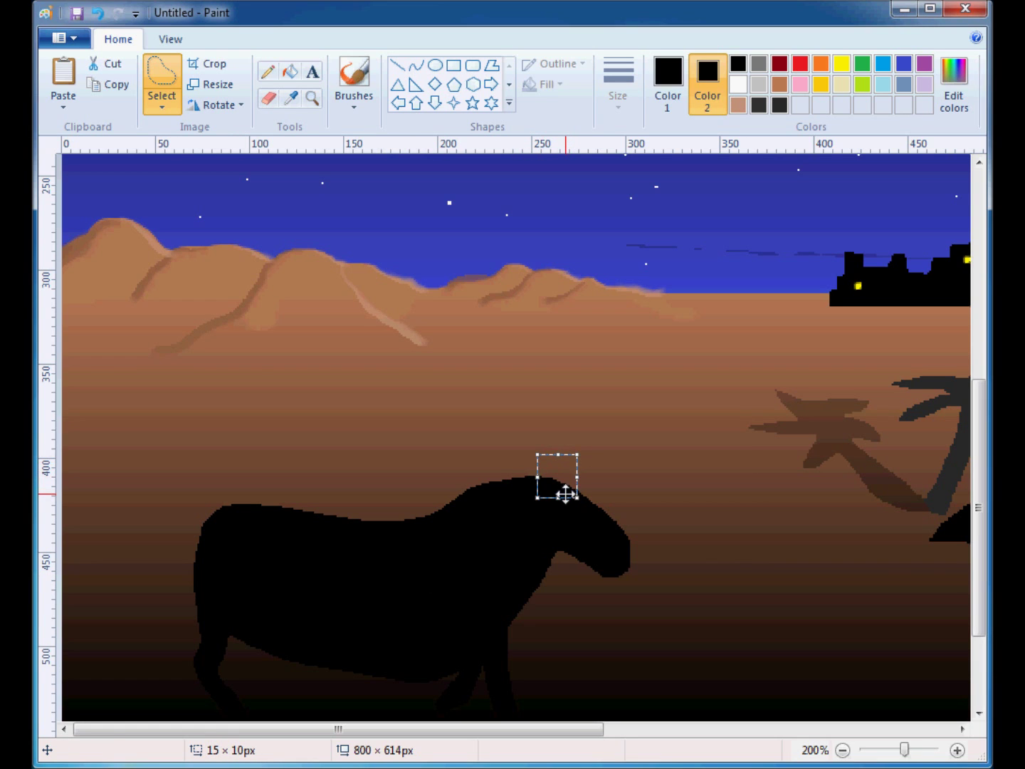
key("Delete")
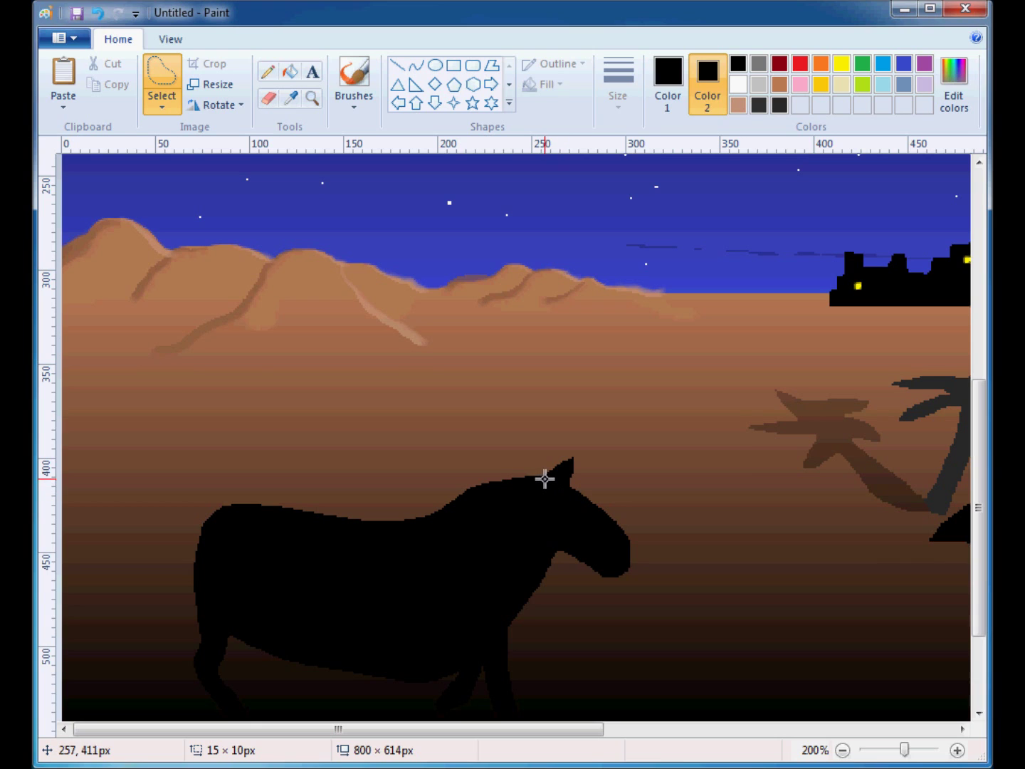
mouse_move(539, 473)
left_mouse_down()
mouse_move(542, 458)
mouse_move(548, 475)
left_mouse_up()
key("Delete")
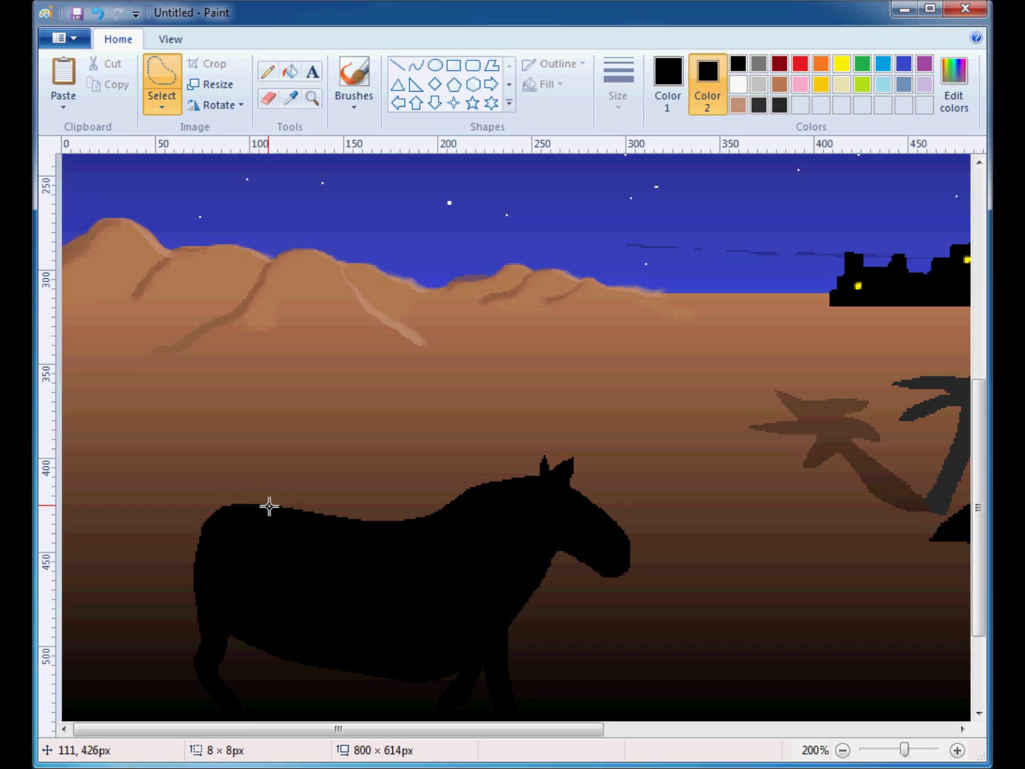
left_click_drag(280, 508, 283, 507)
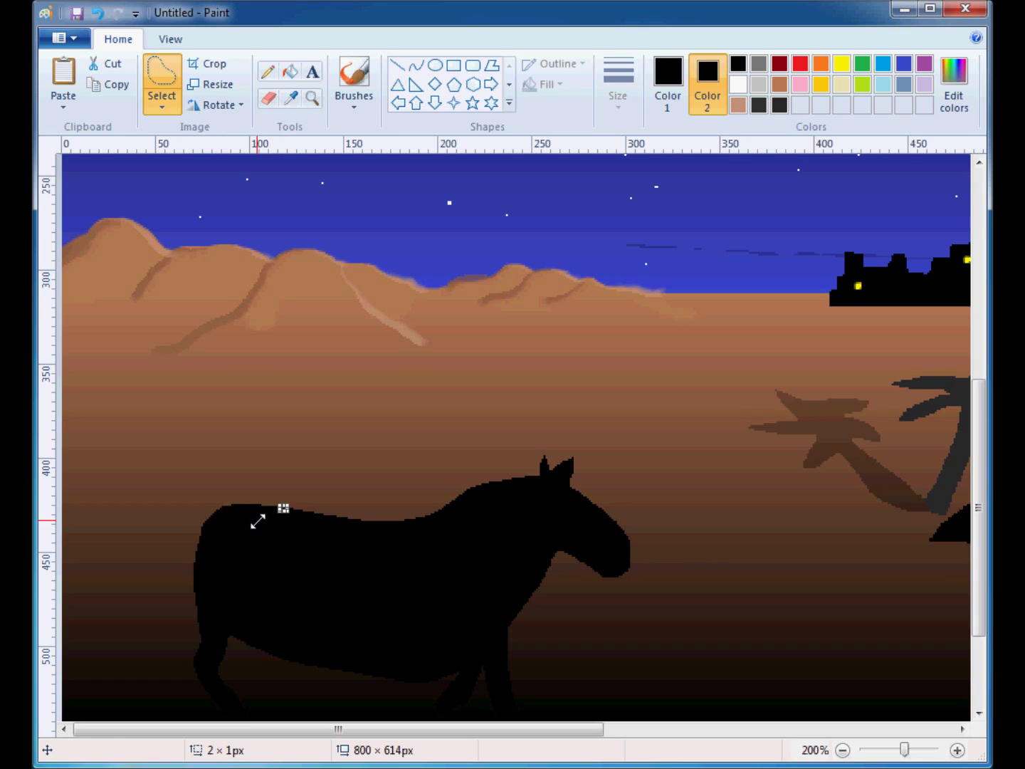
Add a black hooded rider silhouette seated on the donkey's back
left_click(172, 414)
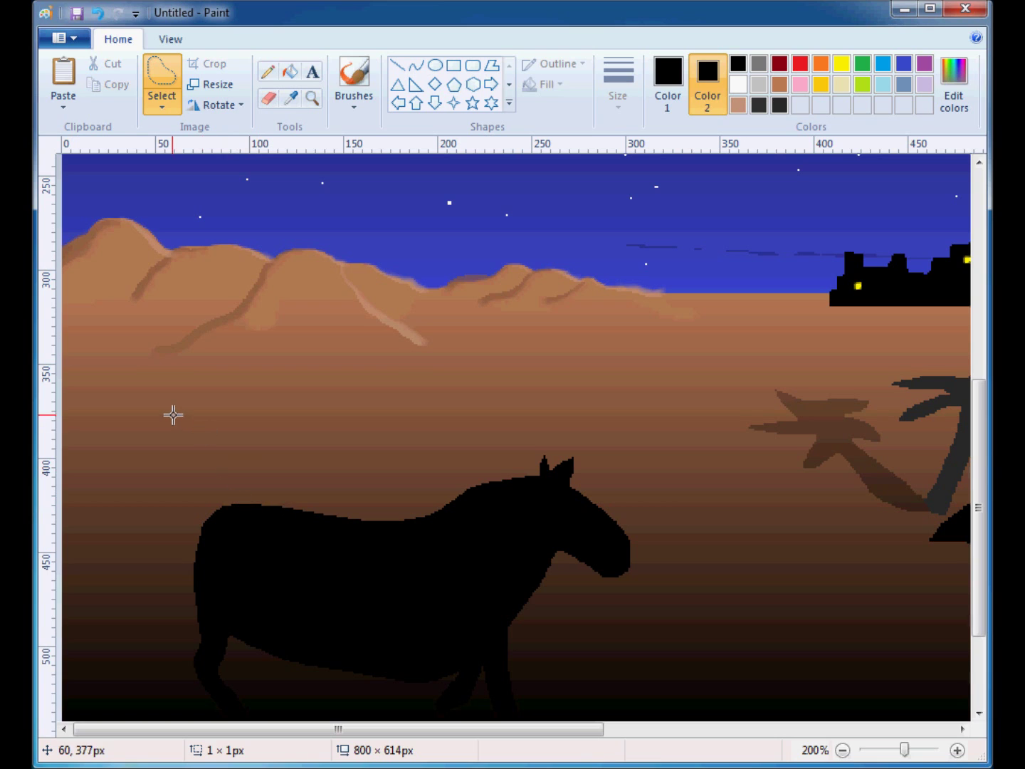
mouse_move(283, 521)
left_mouse_down()
mouse_move(298, 424)
mouse_move(327, 379)
mouse_move(397, 343)
mouse_move(433, 342)
mouse_move(444, 379)
mouse_move(418, 417)
mouse_move(400, 481)
left_mouse_up()
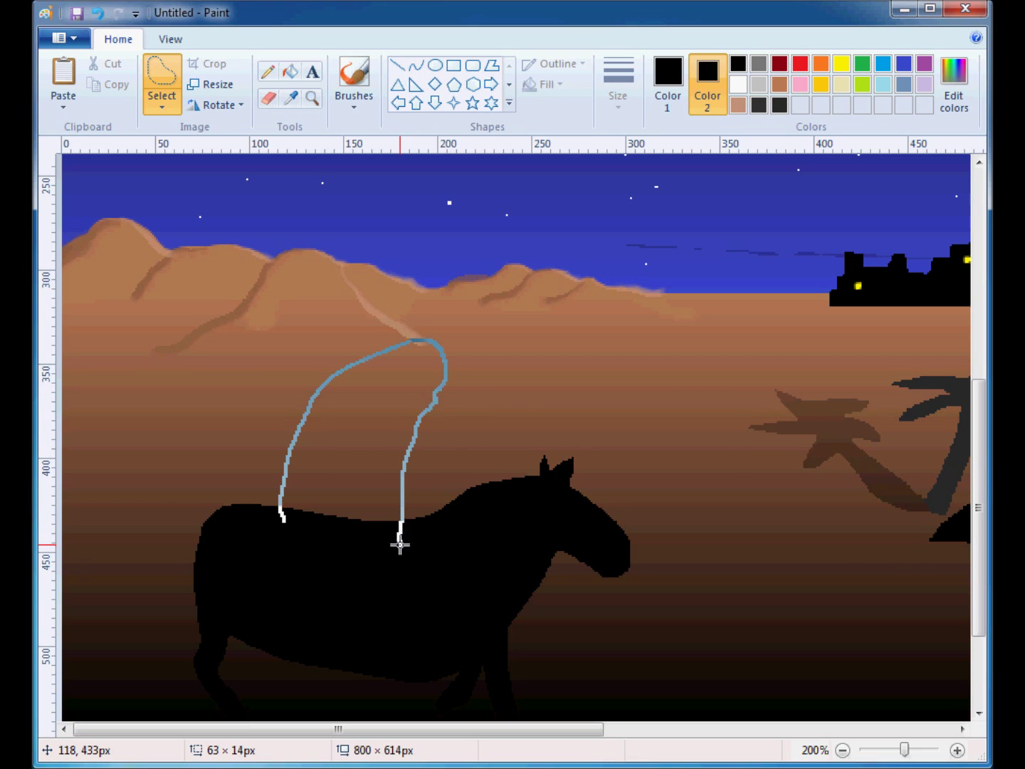
left_click_drag(401, 546, 400, 546)
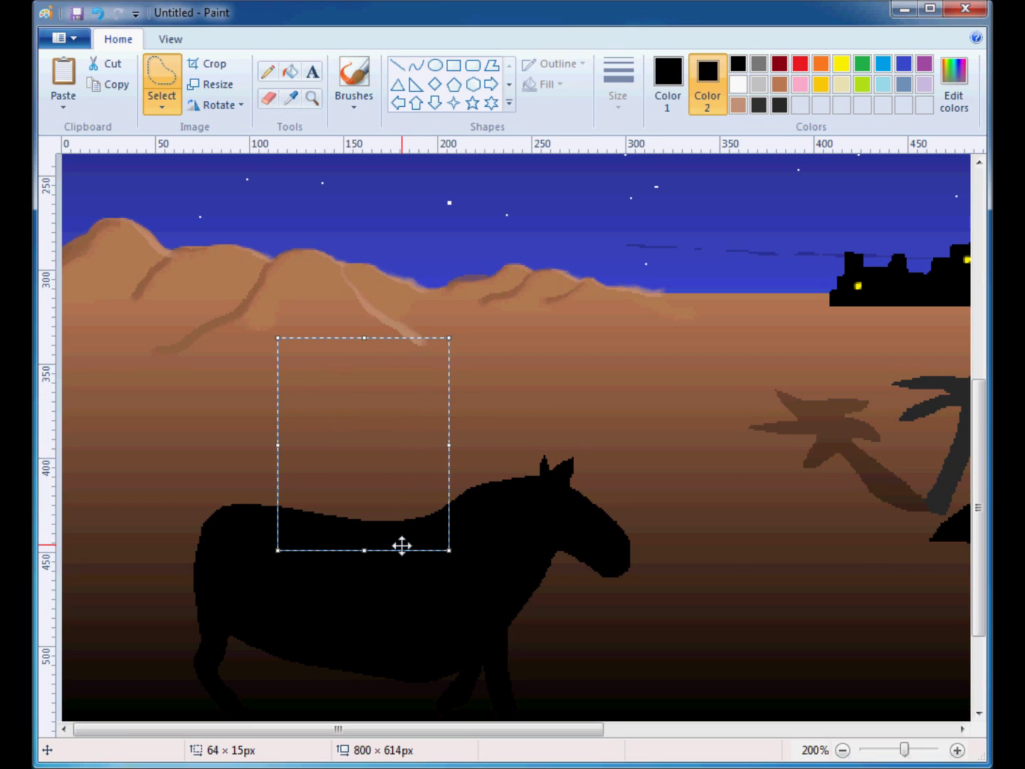
key("Delete")
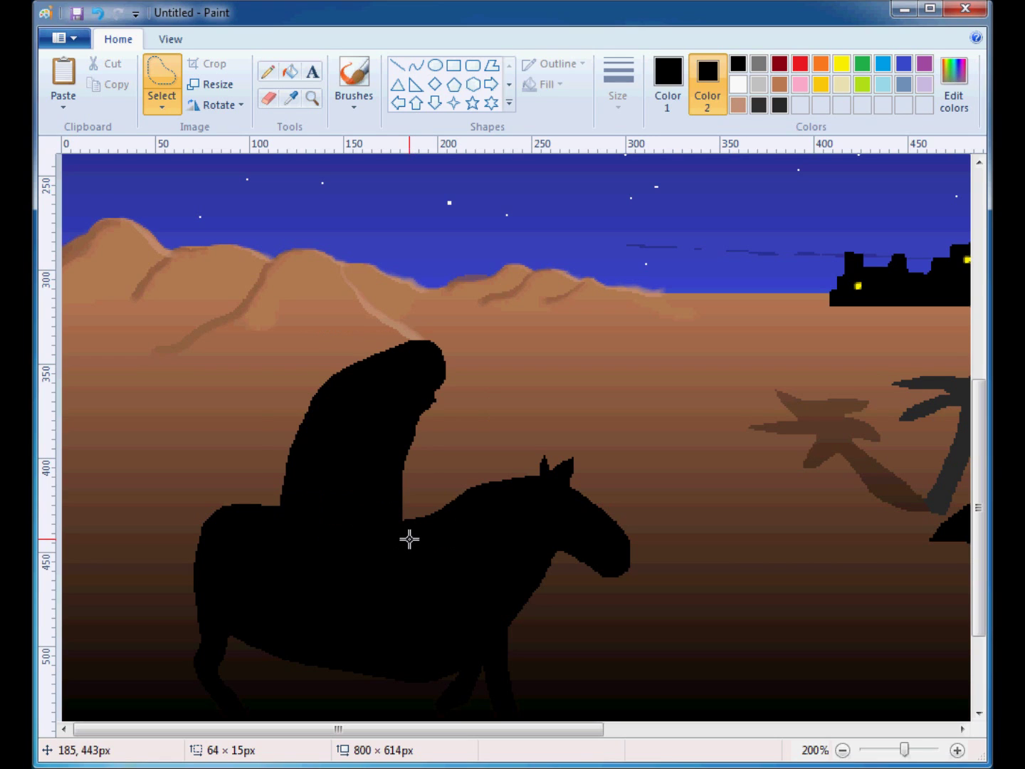
Give the donkey a thin black tail at its rear
mouse_move(223, 506)
left_mouse_down()
mouse_move(185, 548)
mouse_move(158, 623)
mouse_move(176, 625)
mouse_move(194, 551)
mouse_move(222, 529)
left_mouse_up()
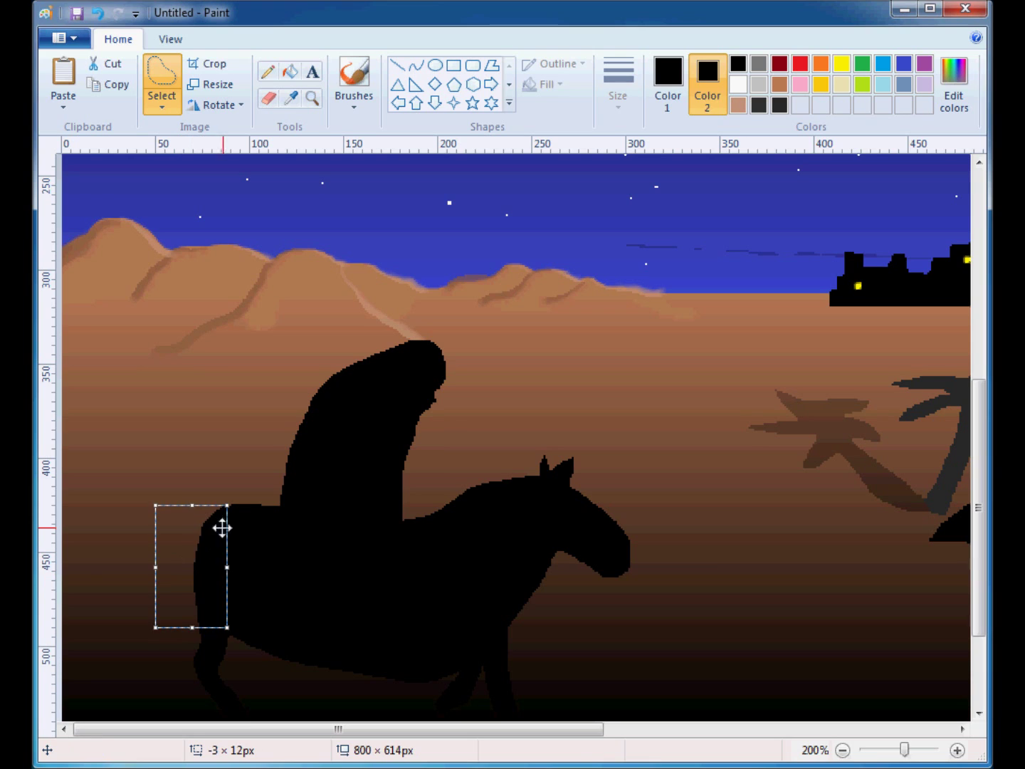
left_click(230, 526)
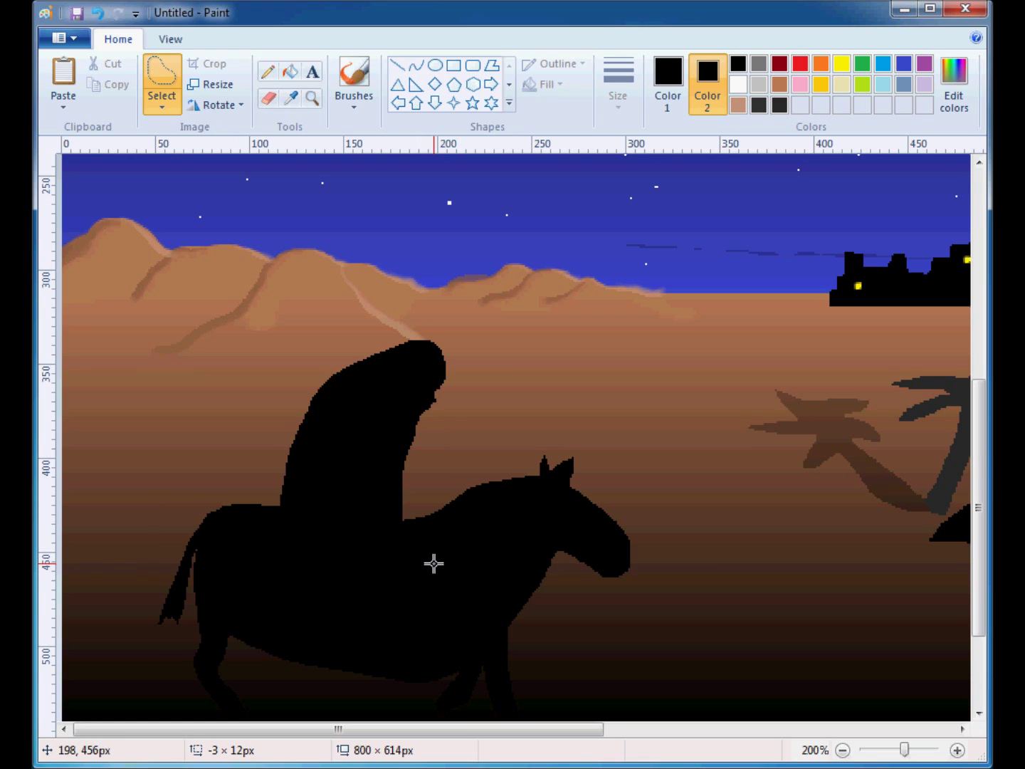
left_click_drag(428, 732, 648, 725)
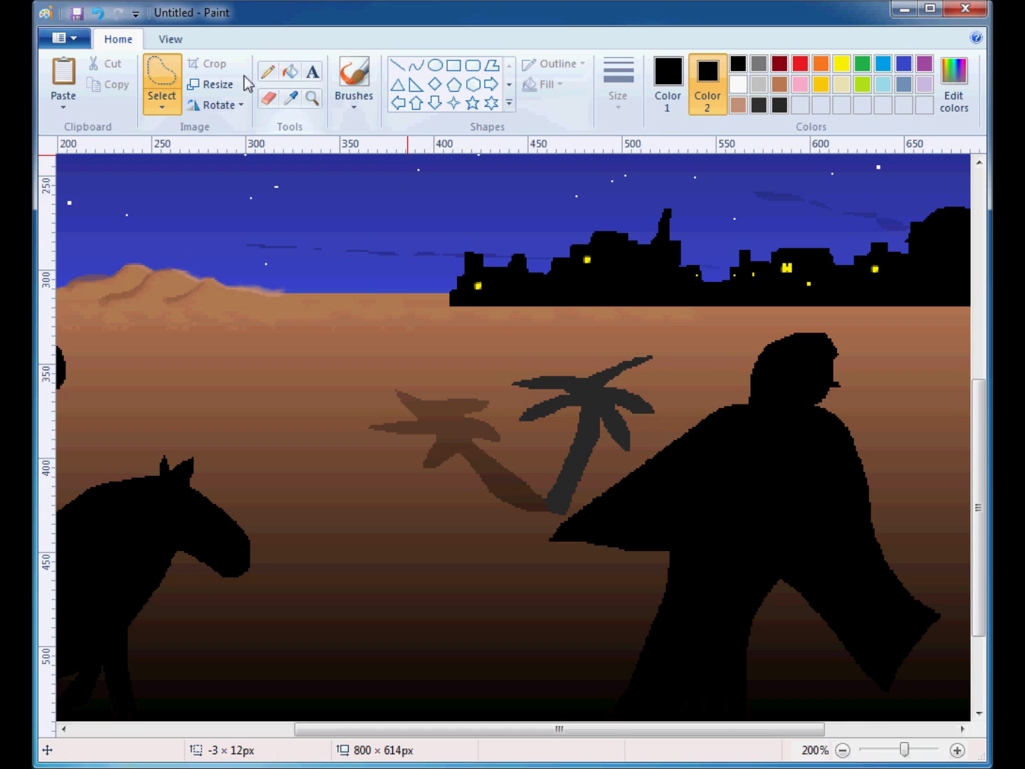
Draw a sagging black curved rein from the walking figure's hand to the donkey's muzzle
left_click(415, 68)
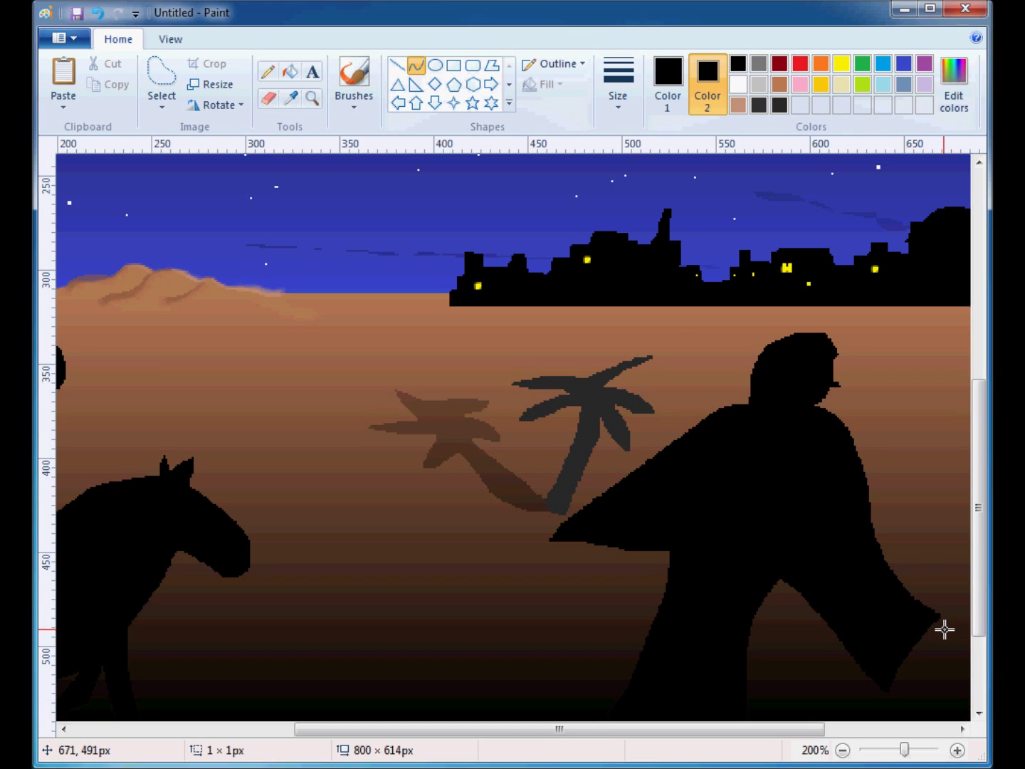
left_click_drag(945, 629, 236, 562)
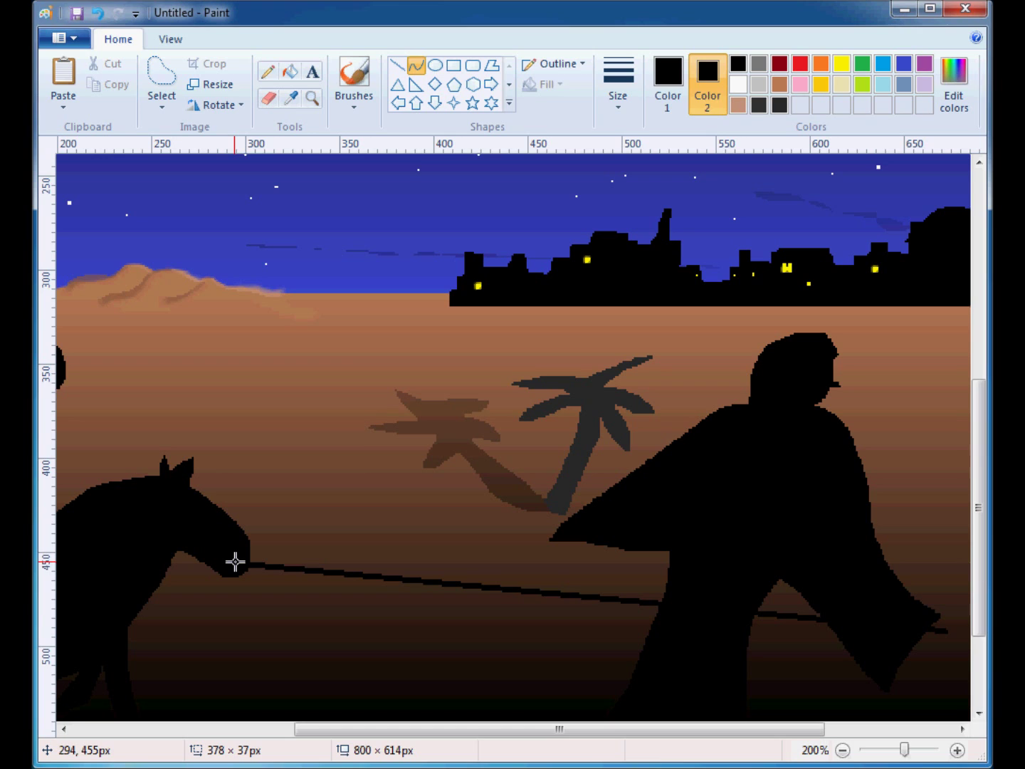
left_click(805, 677)
left_click_drag(804, 676, 760, 685)
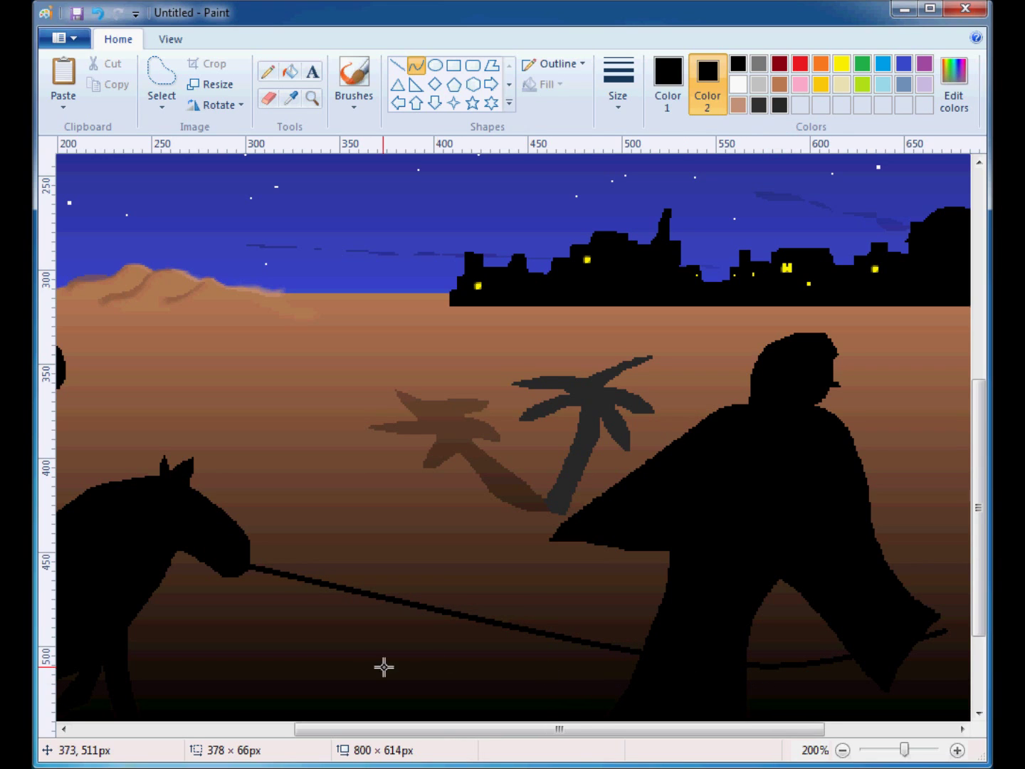
left_click(341, 654)
left_click_drag(340, 653, 358, 648)
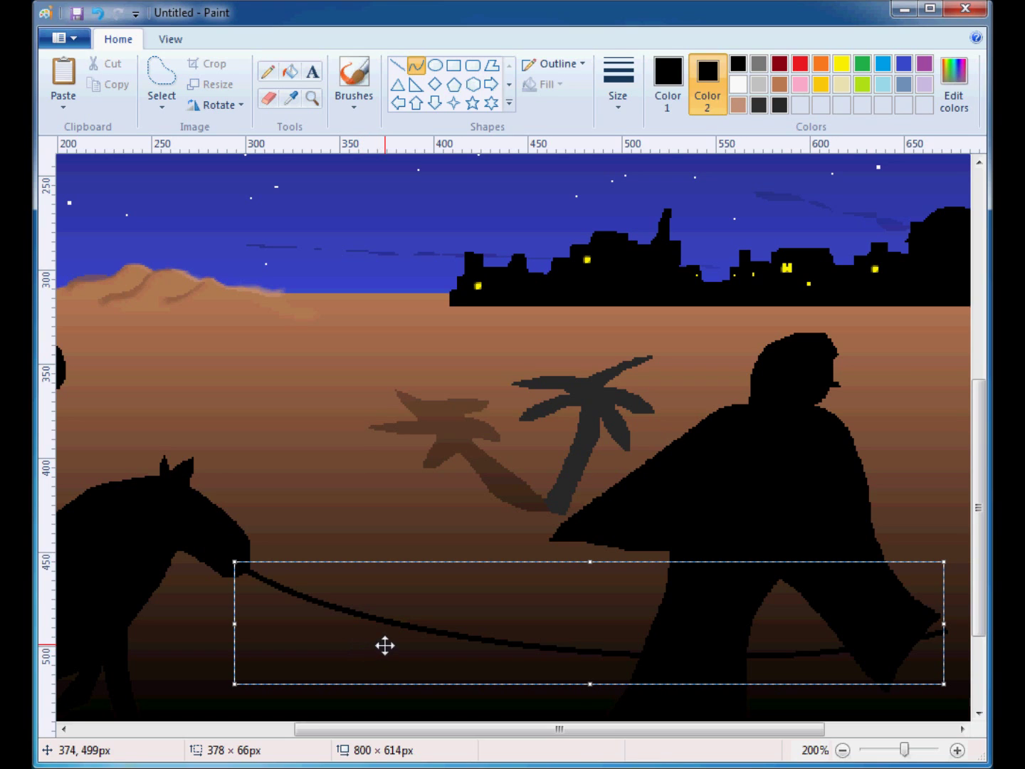
left_click(408, 526)
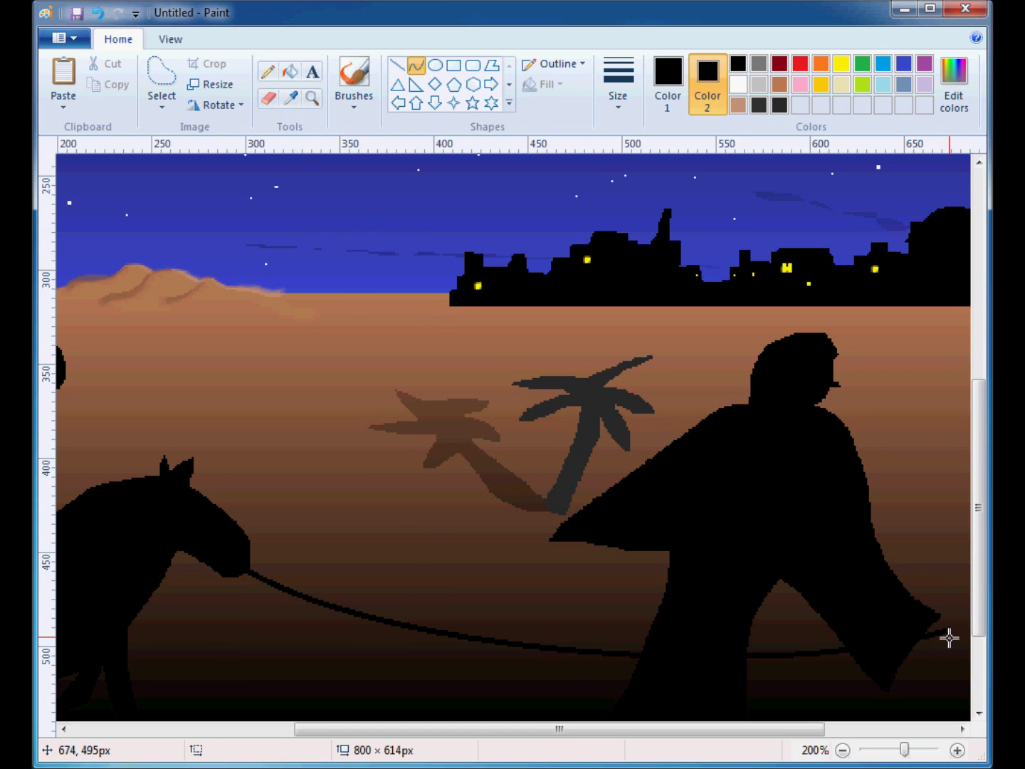
Draw a second, gentler-sagging curved rein strand parallel to the first, from hand to muzzle
left_click_drag(946, 630, 671, 695)
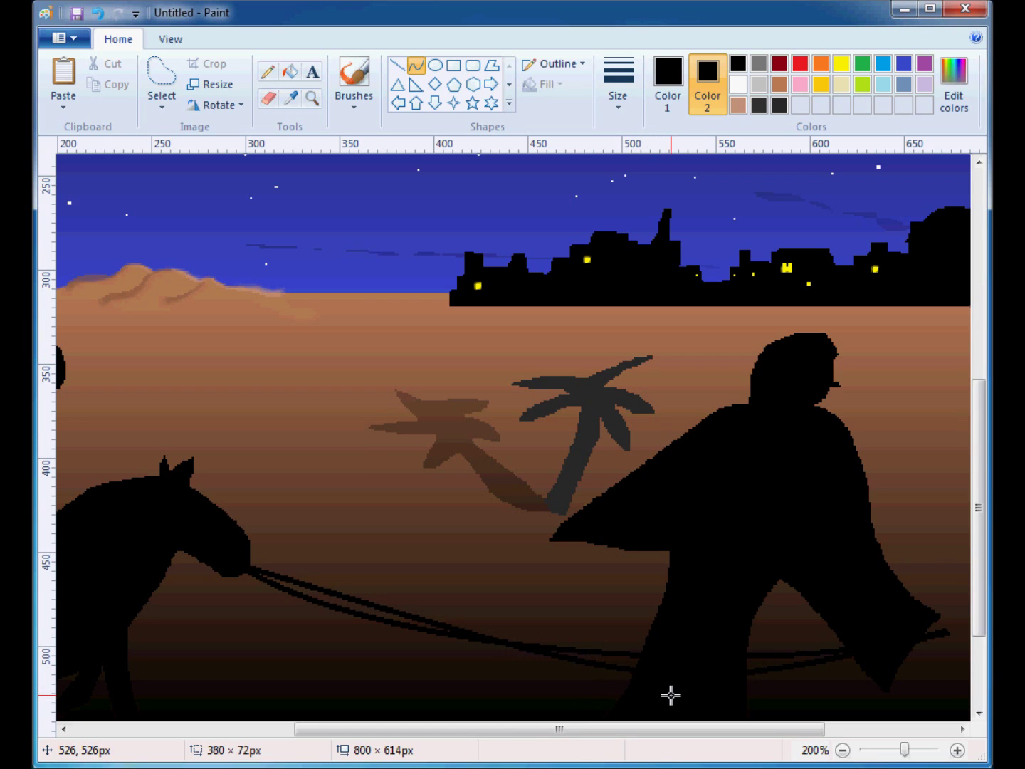
left_click_drag(449, 664, 269, 641)
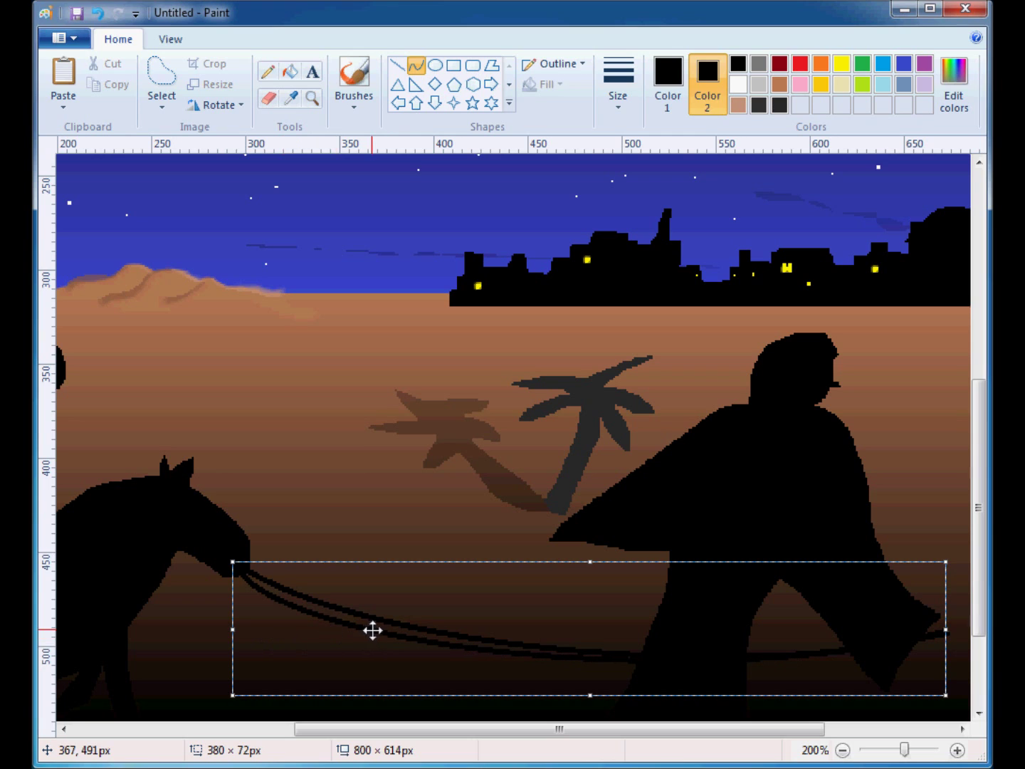
left_click(394, 499)
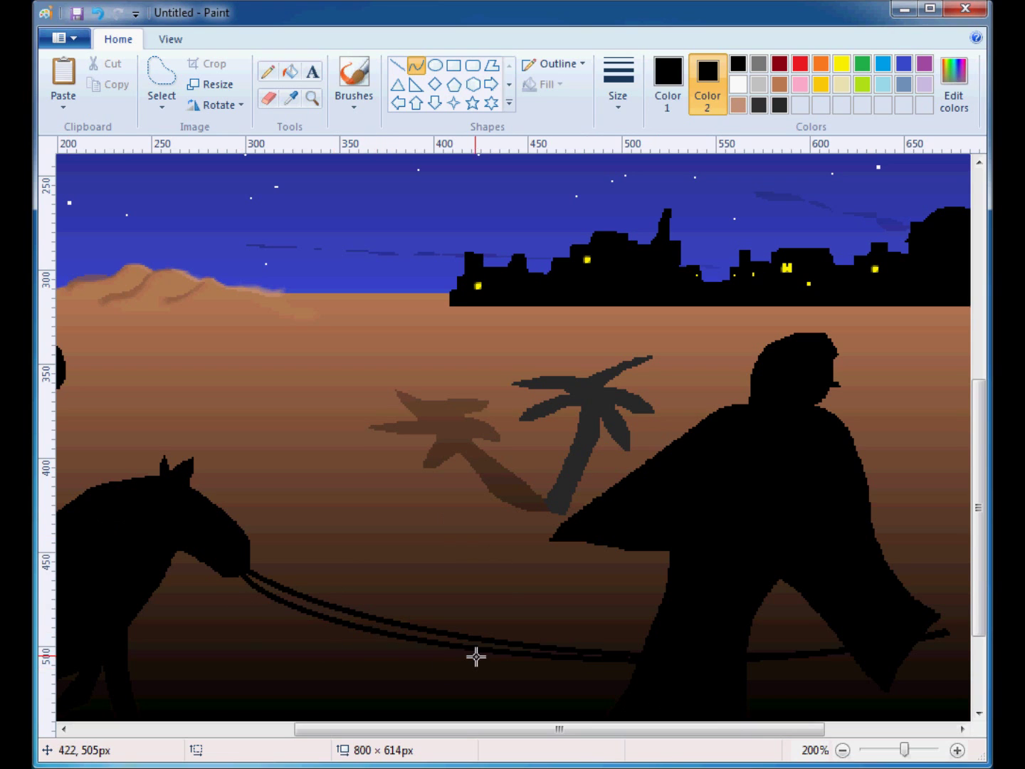
scroll(475, 657, "down", 3)
Zoom back out to 100% to view the entire desert night scene
left_click(843, 751)
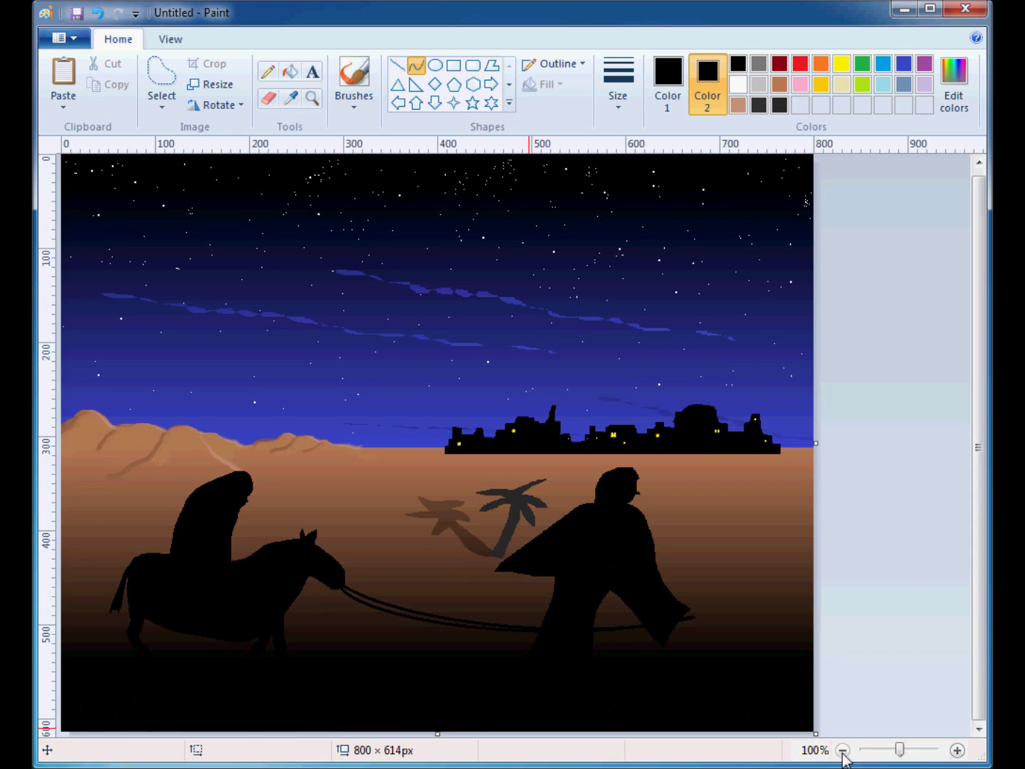